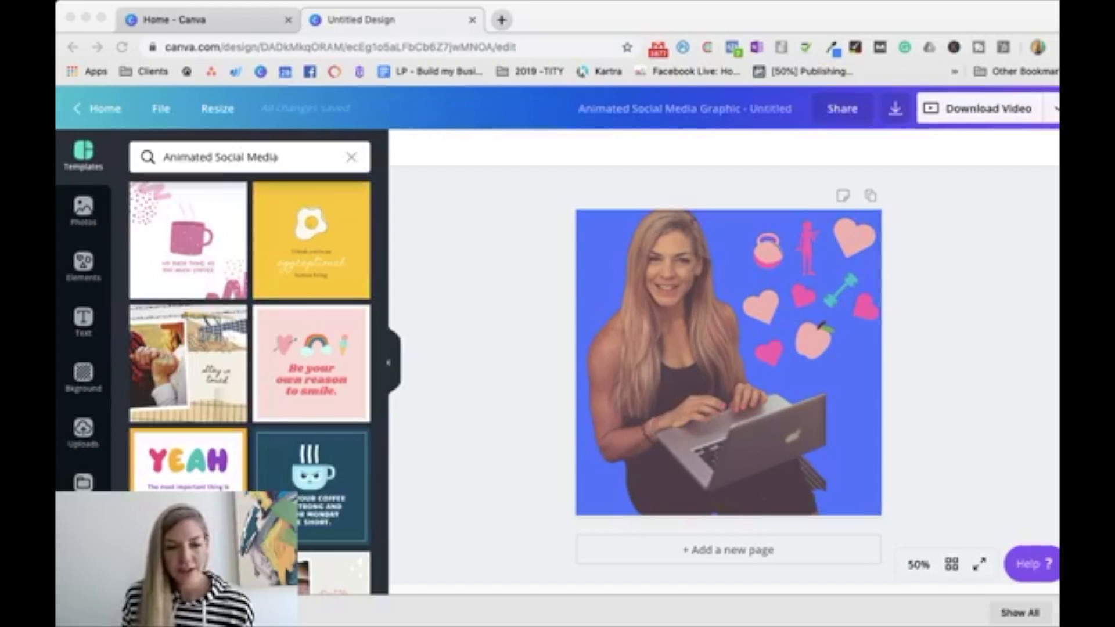
Step: Close the animated social media design and create a new blank design of the Social Media type
{"action": "left_click", "coordinate": [472, 20]}
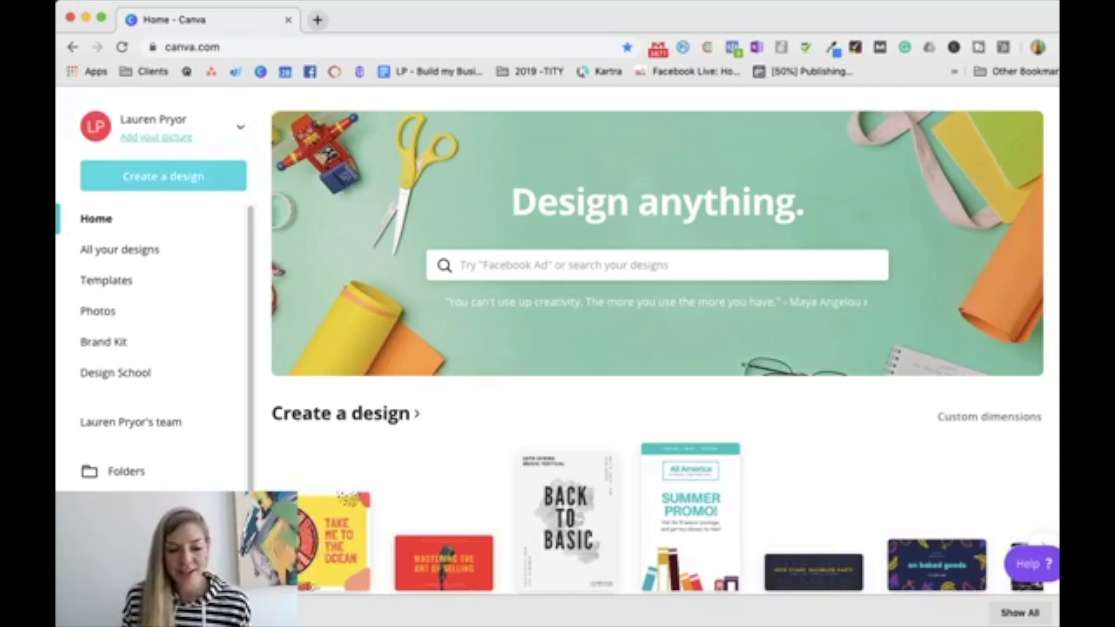
{"action": "left_click", "coordinate": [163, 176]}
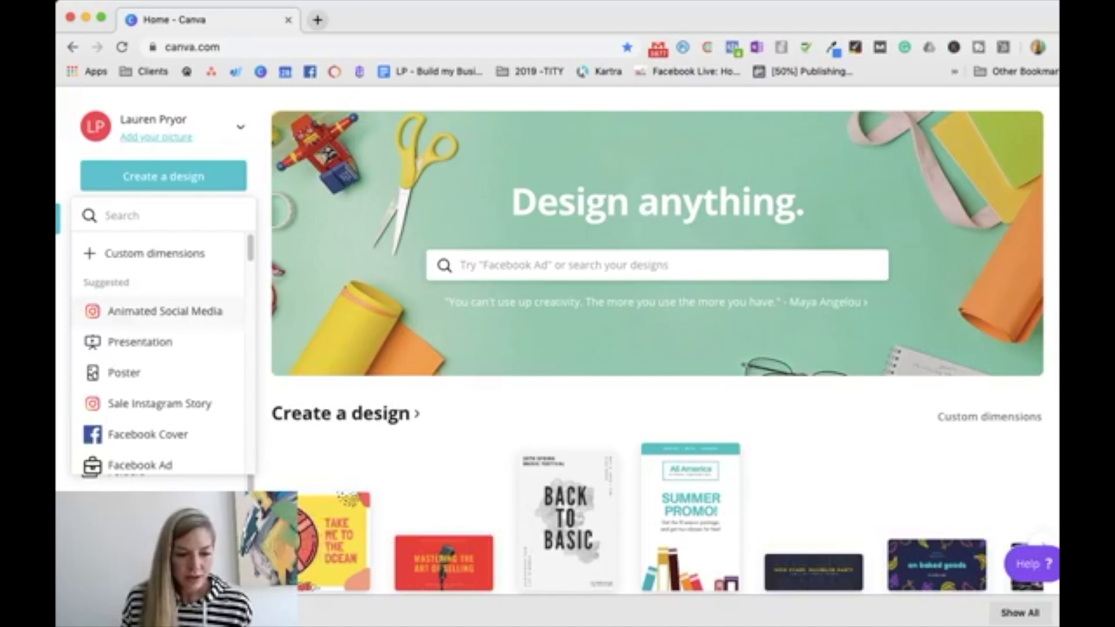
{"action": "scroll", "coordinate": [157, 348], "scroll_direction": "down", "scroll_amount": 3}
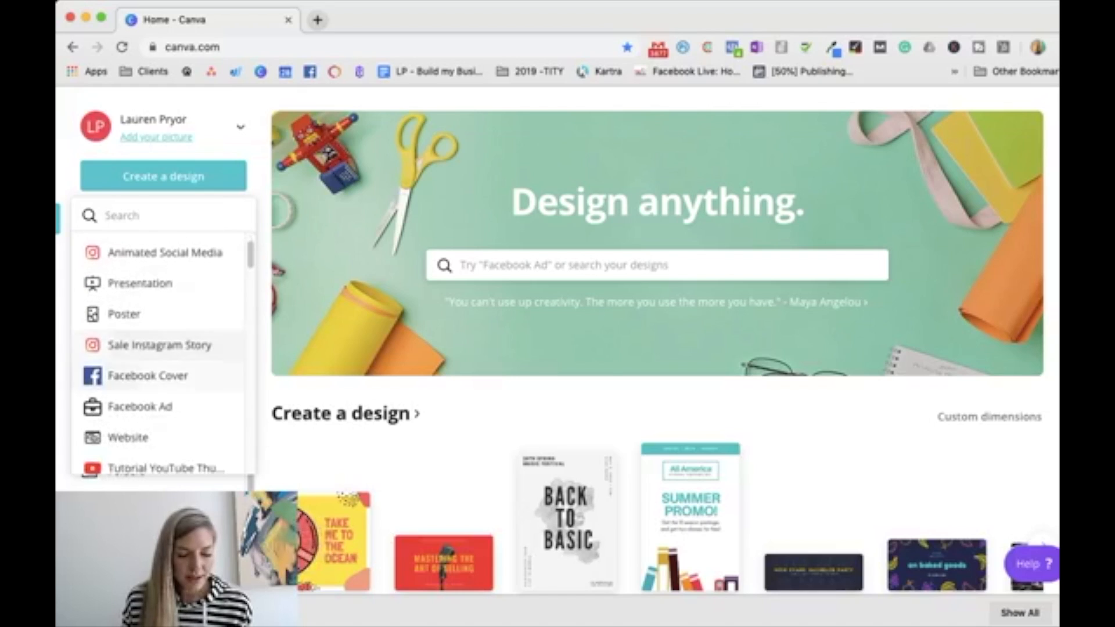
{"action": "scroll", "coordinate": [156, 359], "scroll_direction": "down", "scroll_amount": 5}
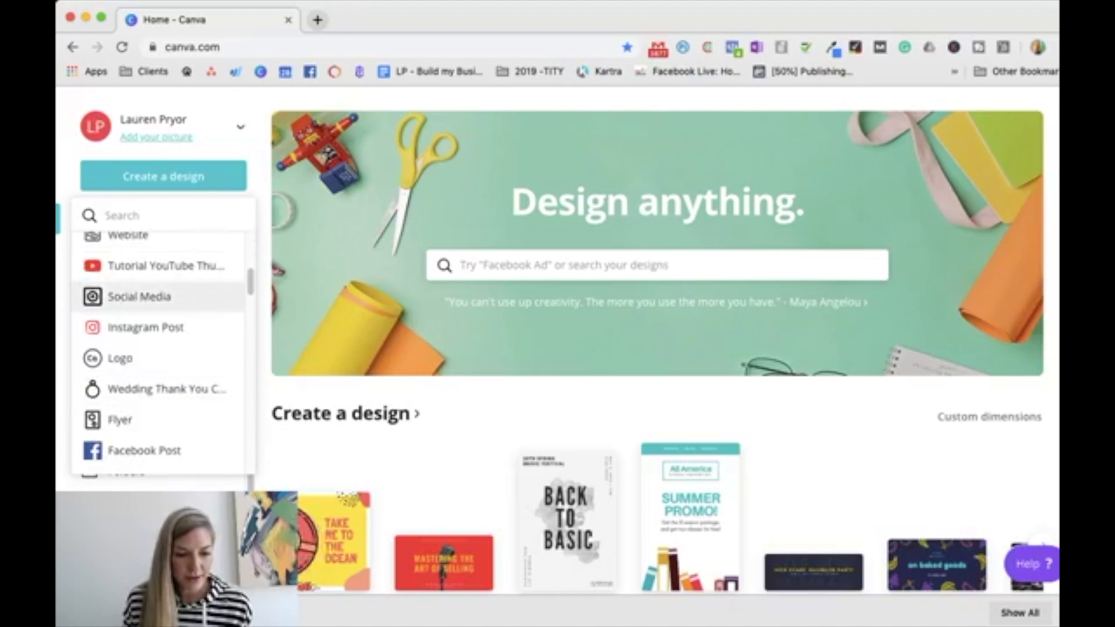
{"action": "left_click", "coordinate": [157, 293]}
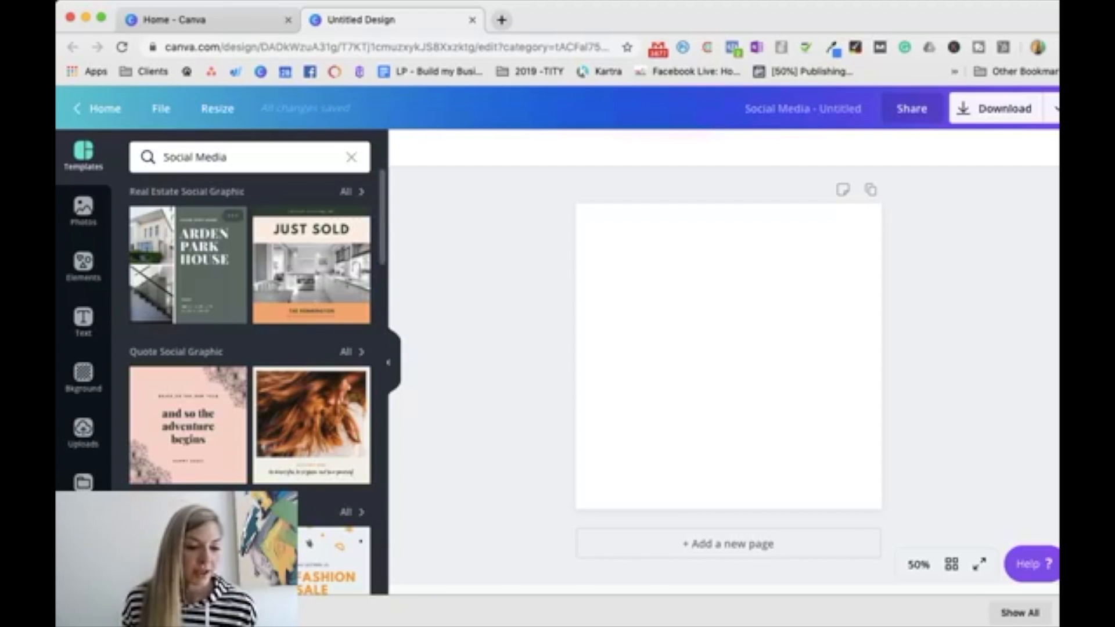
Step: Add a heading text box to the blank page and set its font to Jost*
{"action": "left_click", "coordinate": [83, 319]}
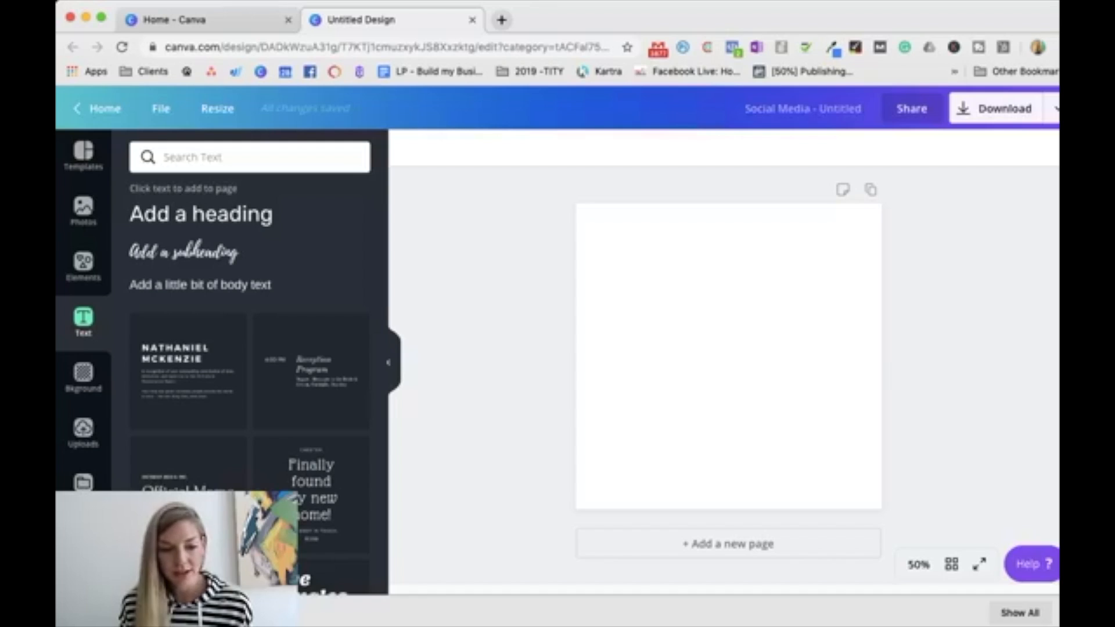
{"action": "key", "text": "t"}
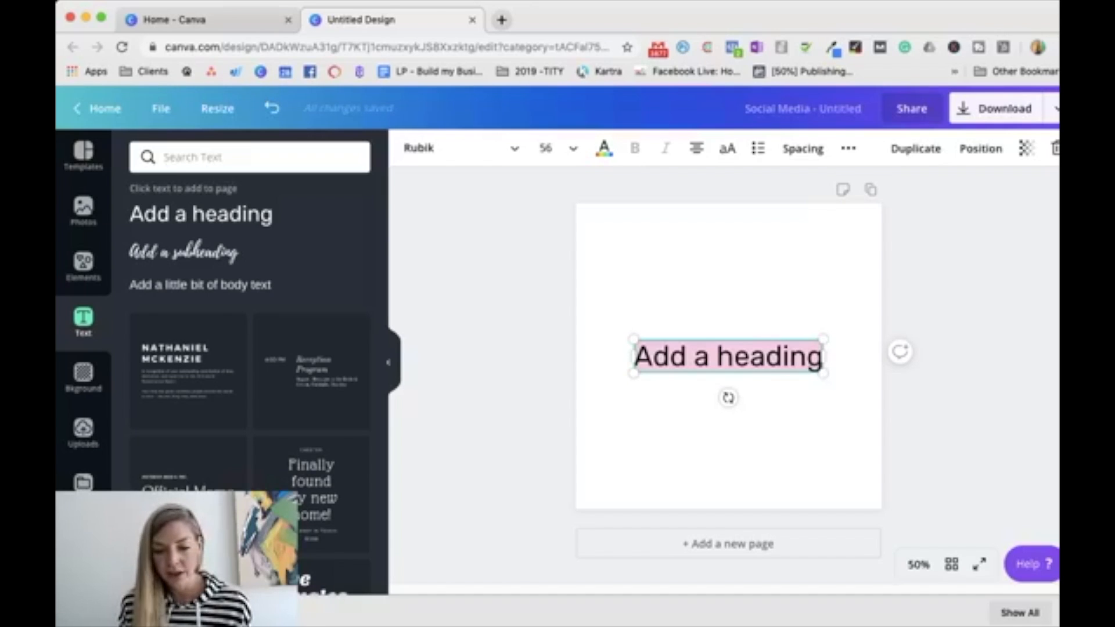
{"action": "triple_click", "coordinate": [712, 356]}
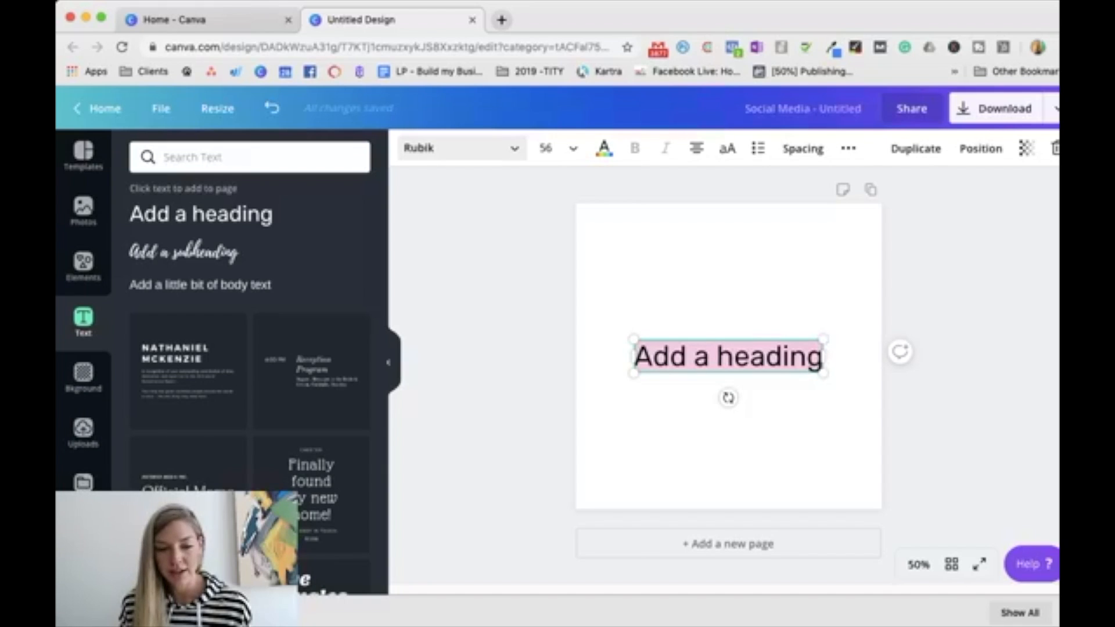
{"action": "left_click", "coordinate": [459, 148]}
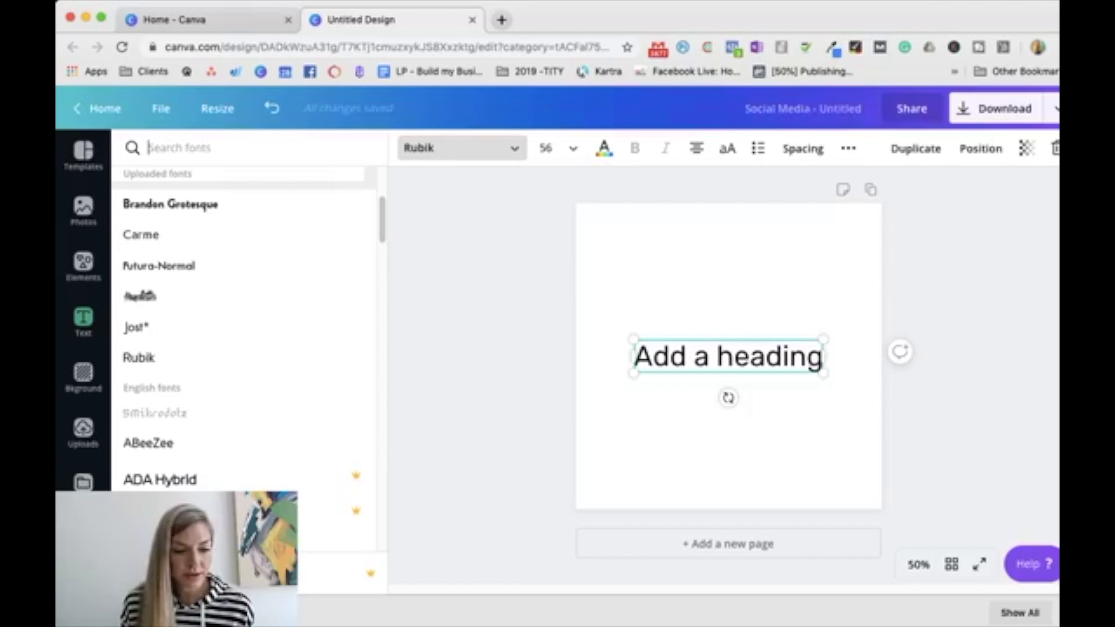
{"action": "left_click", "coordinate": [140, 326]}
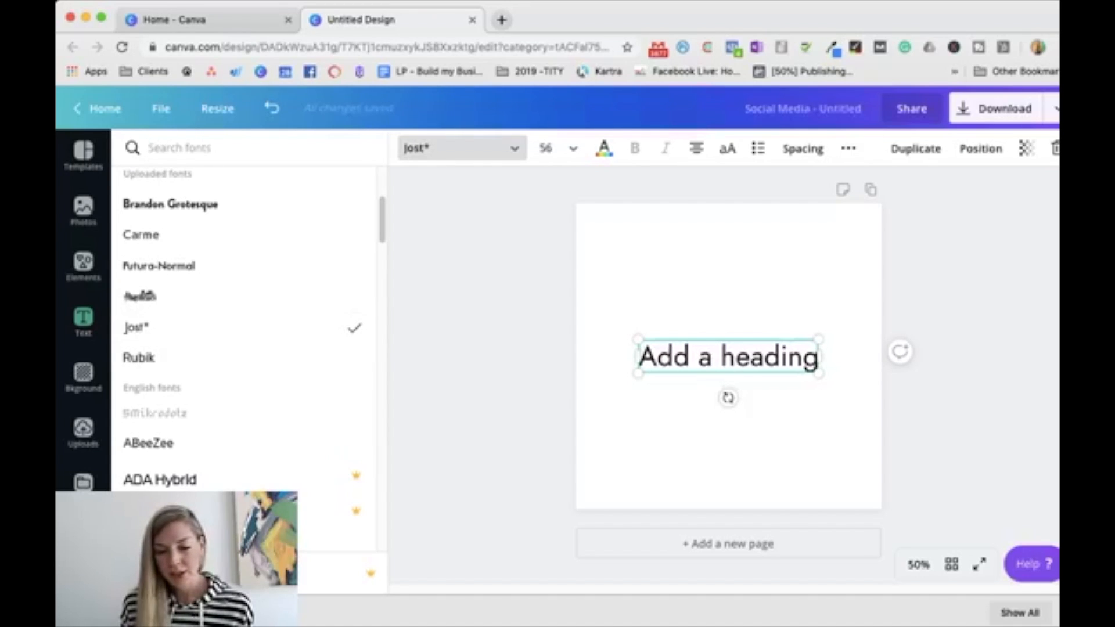
Step: Replace the heading text with "Dumbbells" and "Matter" on two lines, without a trailing space after the first word
{"action": "triple_click", "coordinate": [724, 357]}
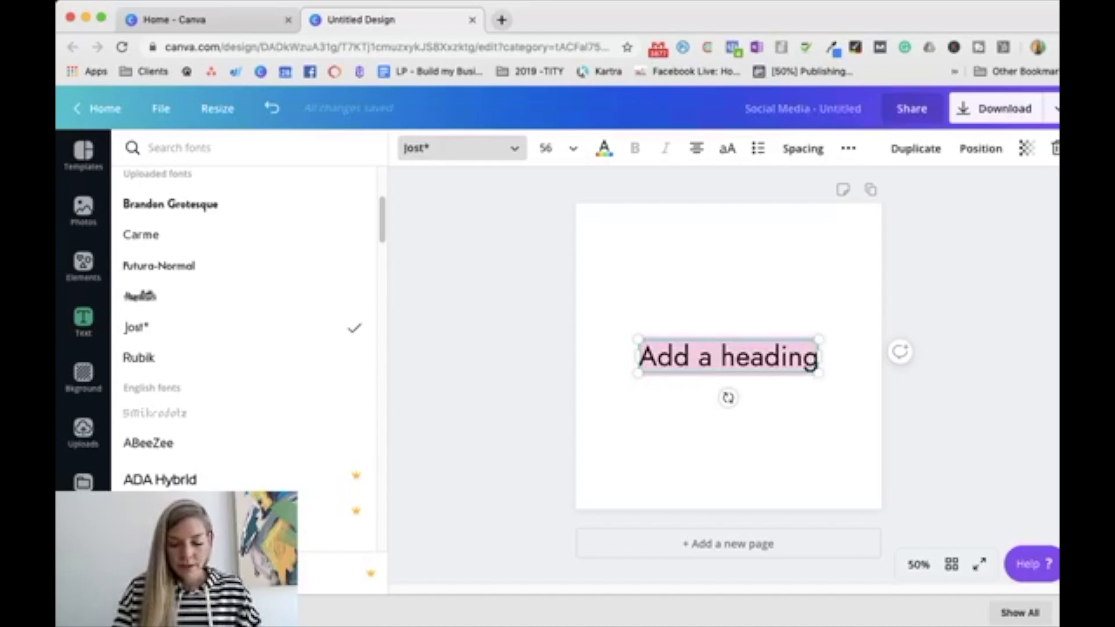
{"action": "type", "text": "Dumbbells"}
{"action": "key", "text": "Return"}
{"action": "type", "text": "Matter"}
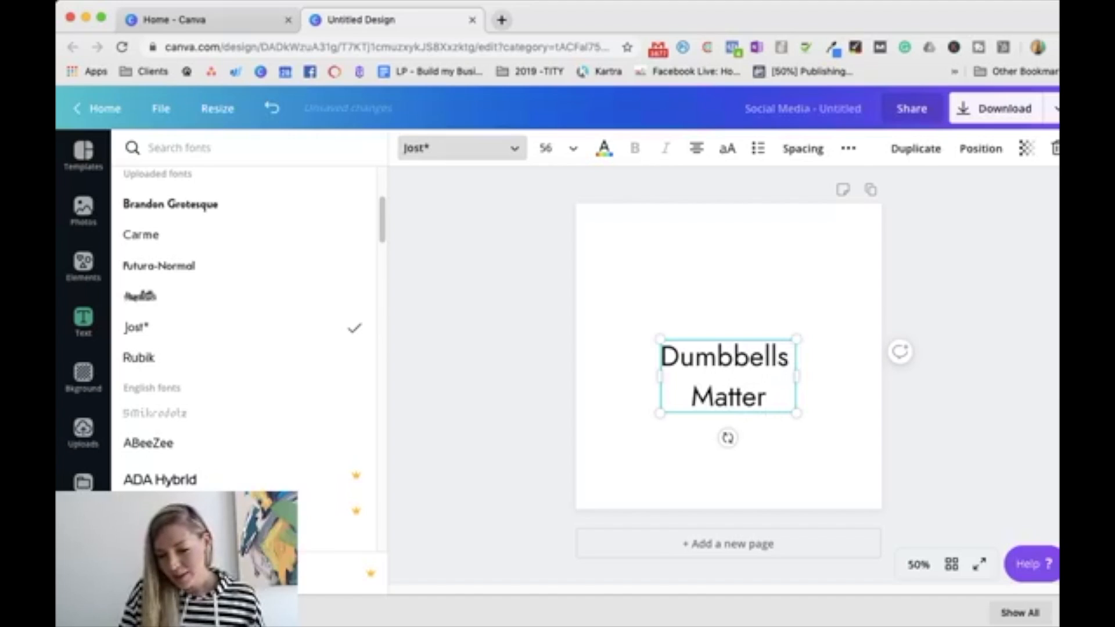
{"action": "key", "text": "Right"}
{"action": "key", "text": "Right"}
{"action": "key", "text": "Right"}
{"action": "key", "text": "Right"}
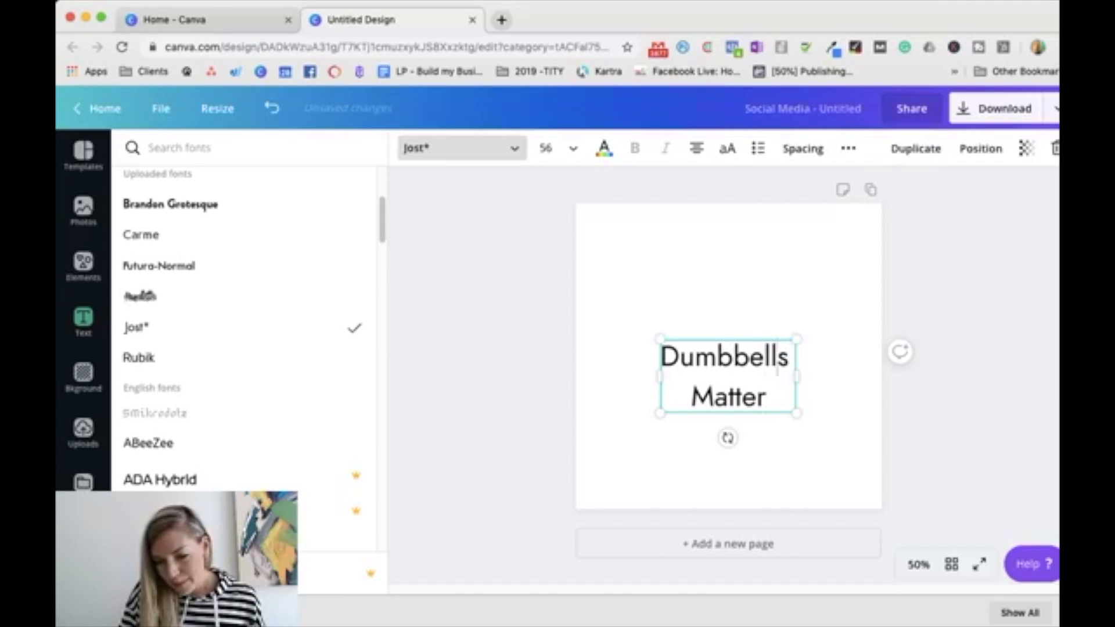
{"action": "key", "text": "BackSpace"}
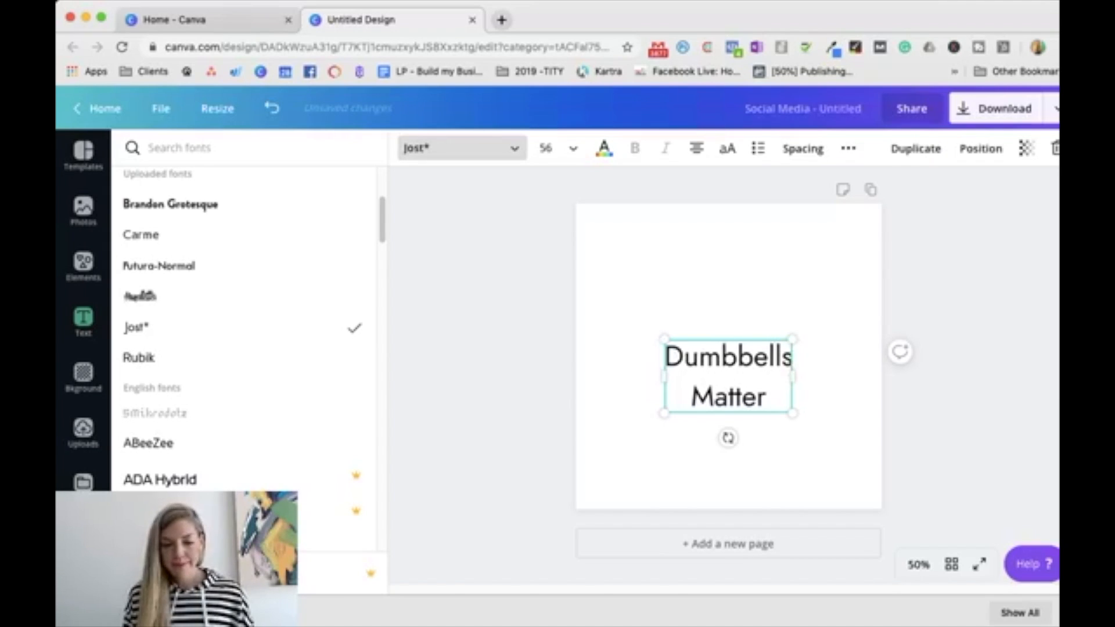
Step: Enlarge the "Dumbbells Matter" text to a font size of about 84 and centre it horizontally, slightly above the page's middle
{"action": "left_click", "coordinate": [604, 377]}
{"action": "mouse_move", "coordinate": [728, 376]}
{"action": "left_mouse_down"}
{"action": "mouse_move", "coordinate": [728, 340]}
{"action": "mouse_move", "coordinate": [728, 356]}
{"action": "left_mouse_up"}
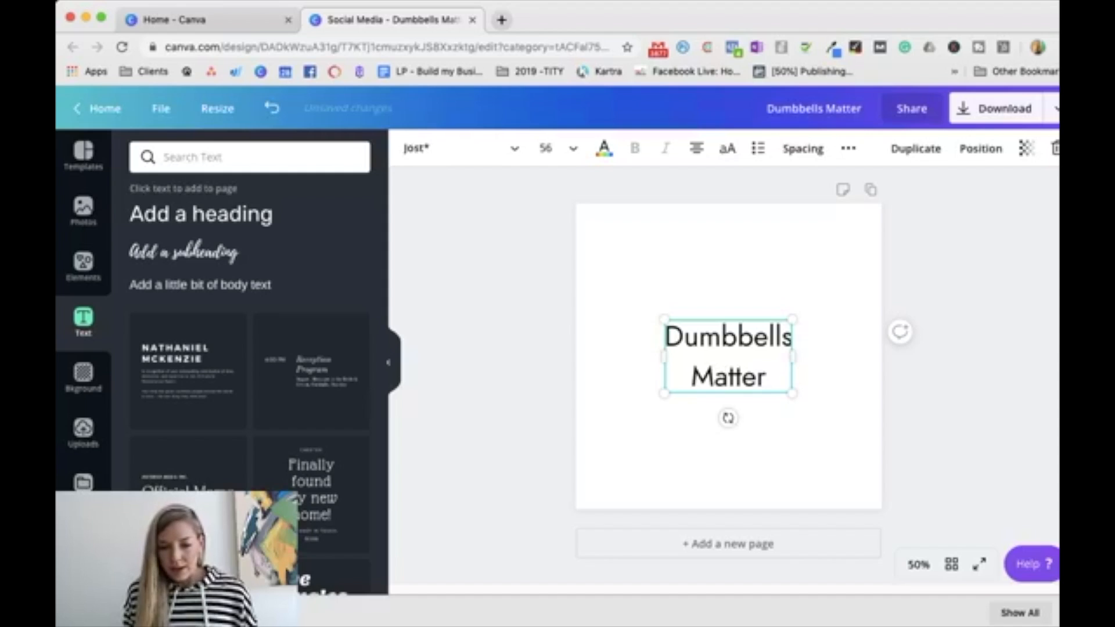
{"action": "left_click_drag", "start_coordinate": [793, 319], "coordinate": [858, 283]}
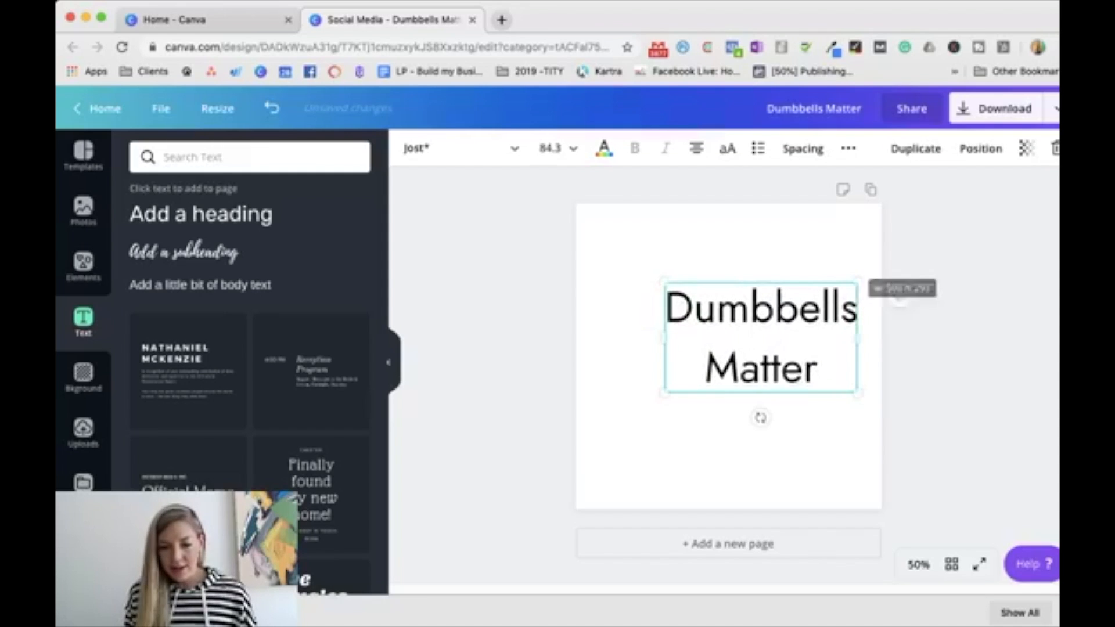
{"action": "left_click_drag", "start_coordinate": [761, 338], "coordinate": [728, 343]}
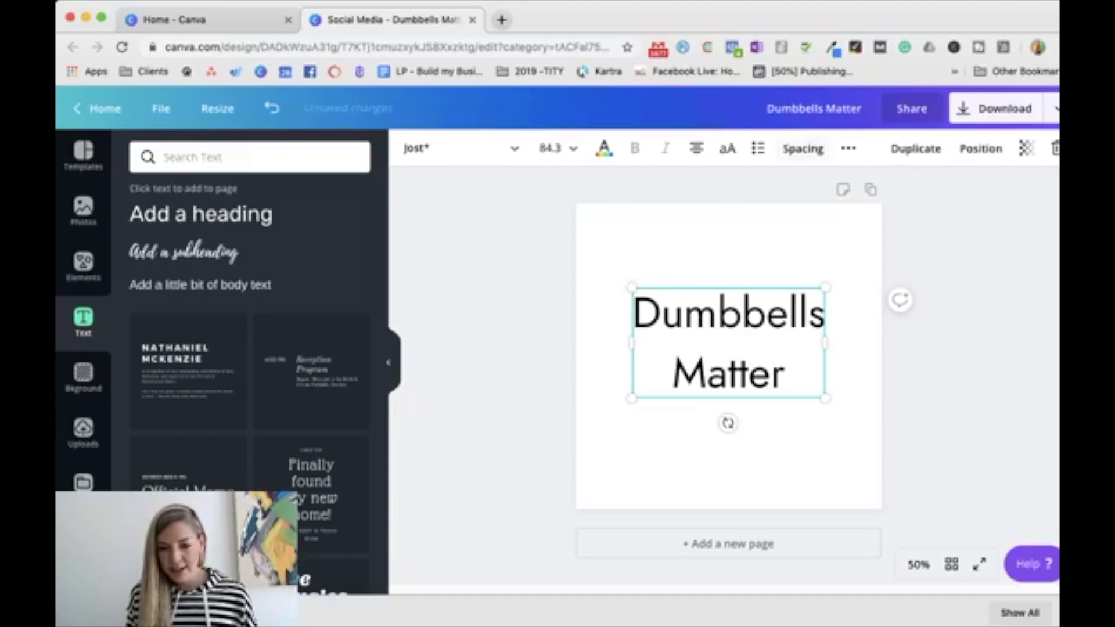
Step: Tighten the line height of the "Dumbbells Matter" text to 0.88
{"action": "left_click", "coordinate": [803, 149]}
{"action": "left_click_drag", "start_coordinate": [913, 225], "coordinate": [884, 225]}
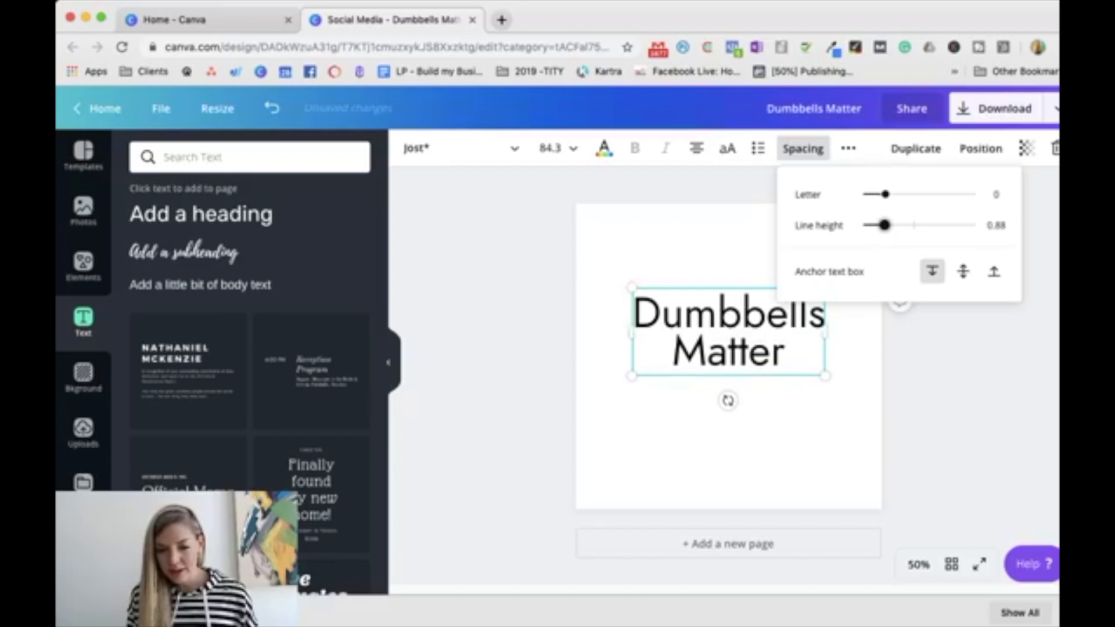
{"action": "left_click", "coordinate": [847, 389]}
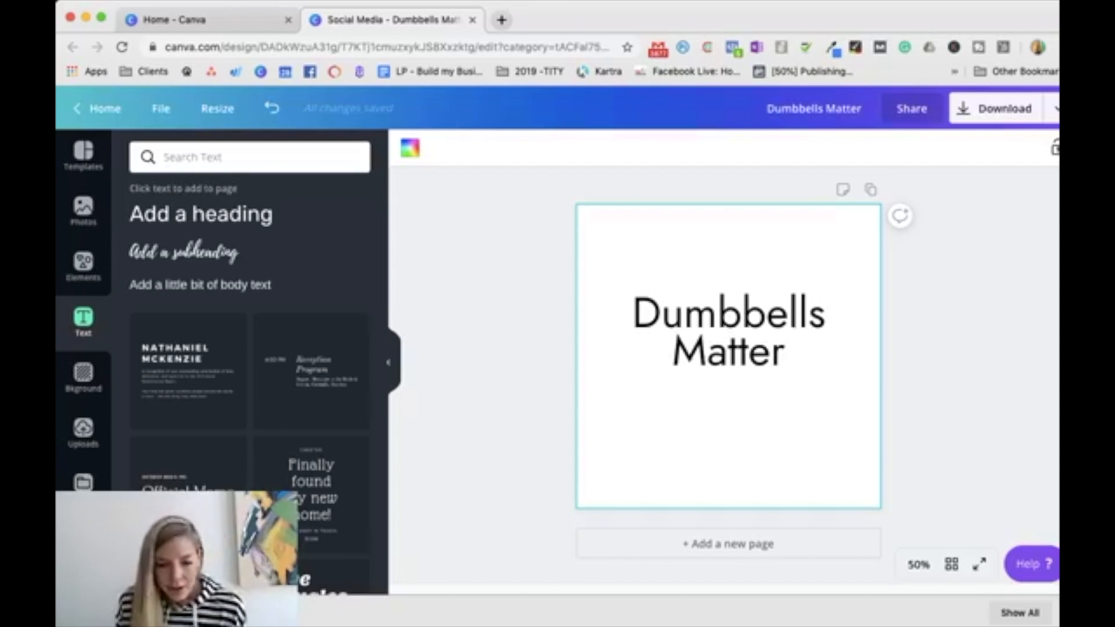
Step: Colour both lines of the "Dumbbells Matter" text in the bright pink brand colour
{"action": "left_click", "coordinate": [710, 332]}
{"action": "double_click", "coordinate": [711, 342]}
{"action": "left_click", "coordinate": [717, 325]}
{"action": "triple_click", "coordinate": [717, 325]}
{"action": "left_click_drag", "start_coordinate": [790, 357], "coordinate": [635, 314]}
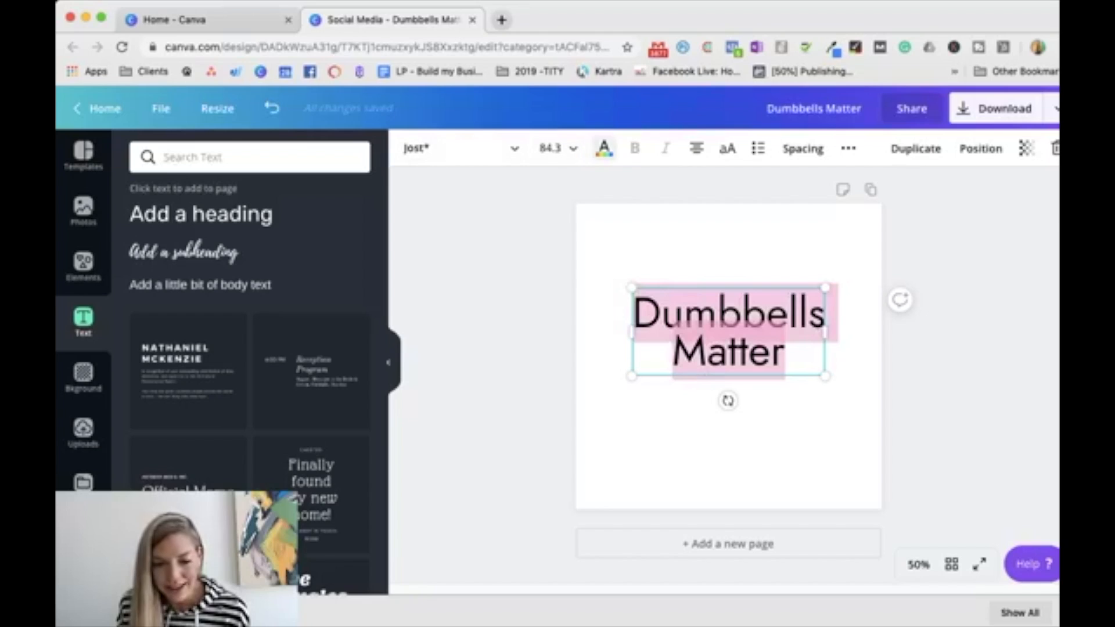
{"action": "left_click", "coordinate": [604, 148]}
{"action": "left_click", "coordinate": [269, 279]}
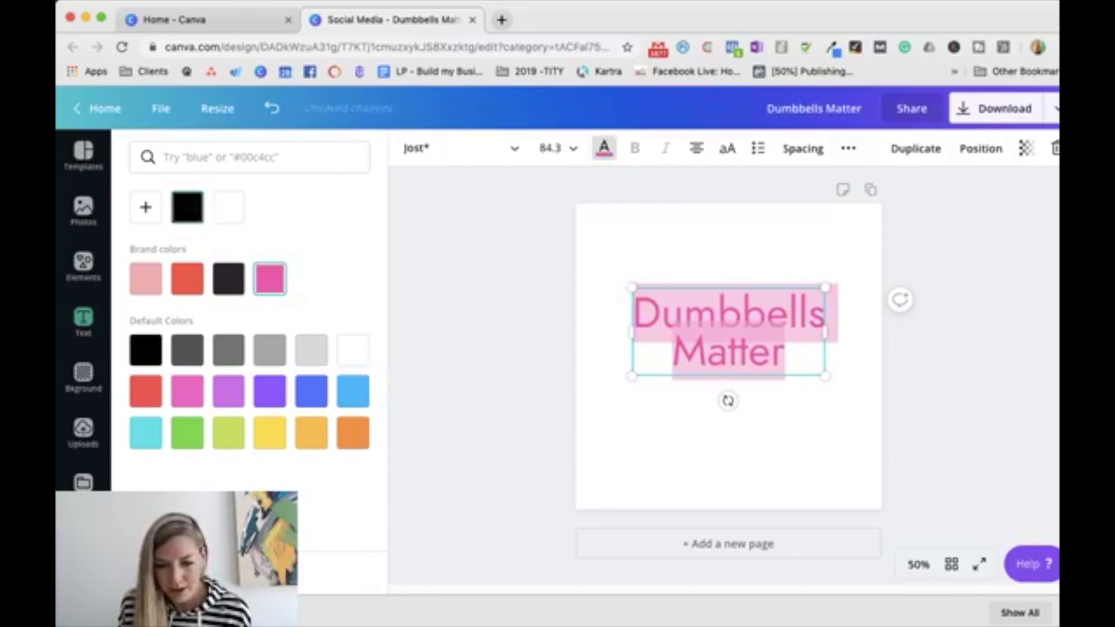
{"action": "key", "text": "Escape"}
Step: Enlarge the pink text to a font size of about 109 and centre it horizontally in the page's upper part
{"action": "left_click", "coordinate": [708, 337]}
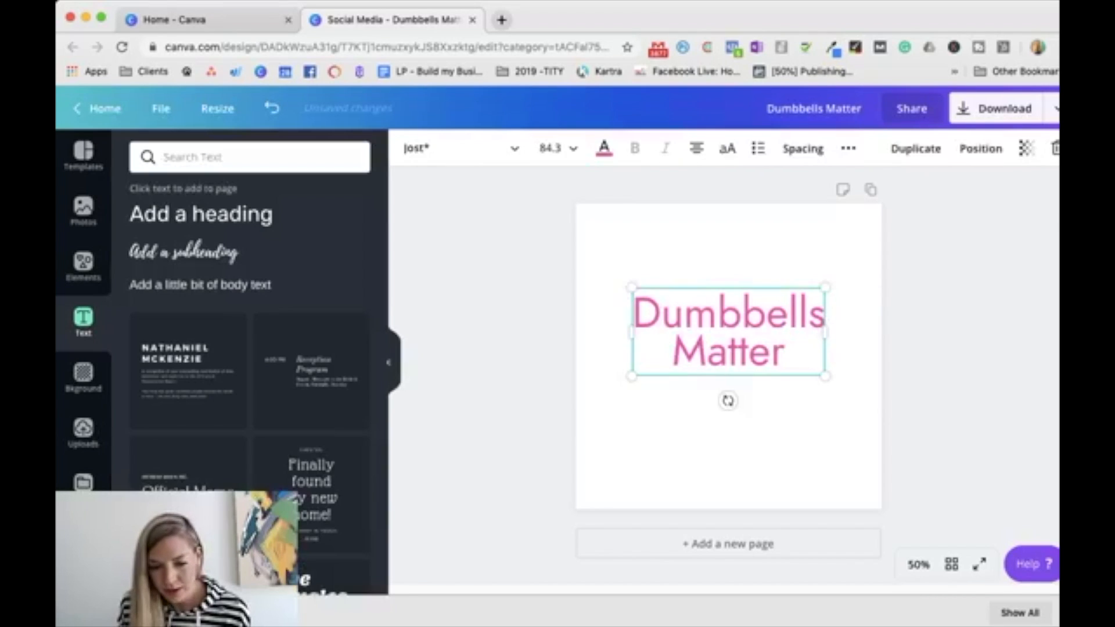
{"action": "left_click_drag", "start_coordinate": [632, 376], "coordinate": [577, 401]}
{"action": "left_click_drag", "start_coordinate": [701, 343], "coordinate": [729, 317]}
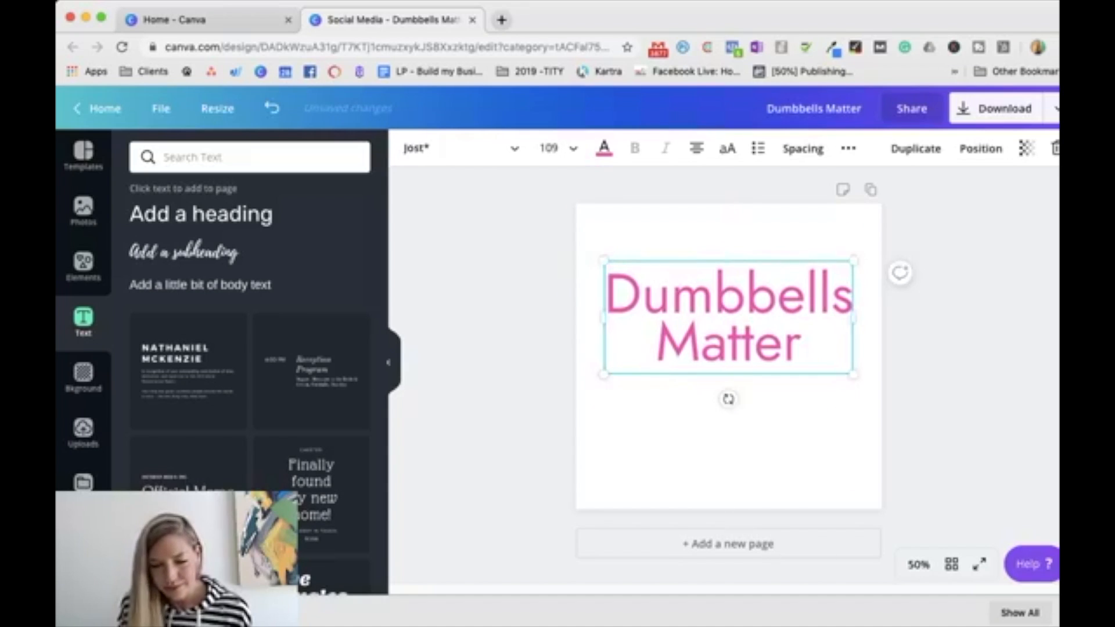
{"action": "key", "text": "Escape"}
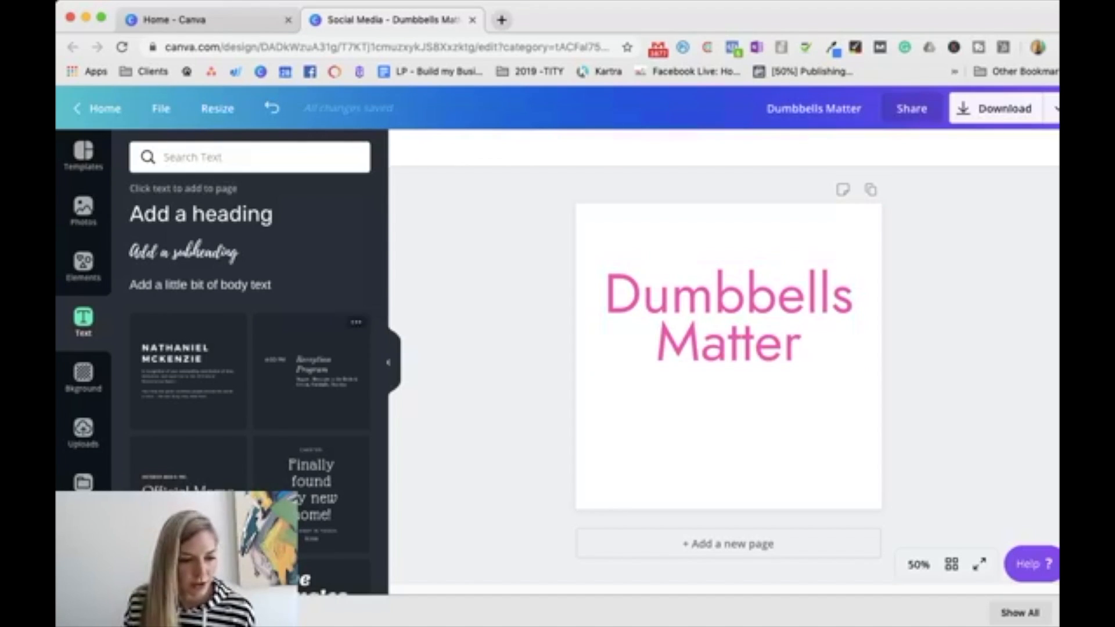
Step: Search the elements for "weights" and add the white dumbbell graphic with black outline to the page
{"action": "left_click", "coordinate": [83, 264]}
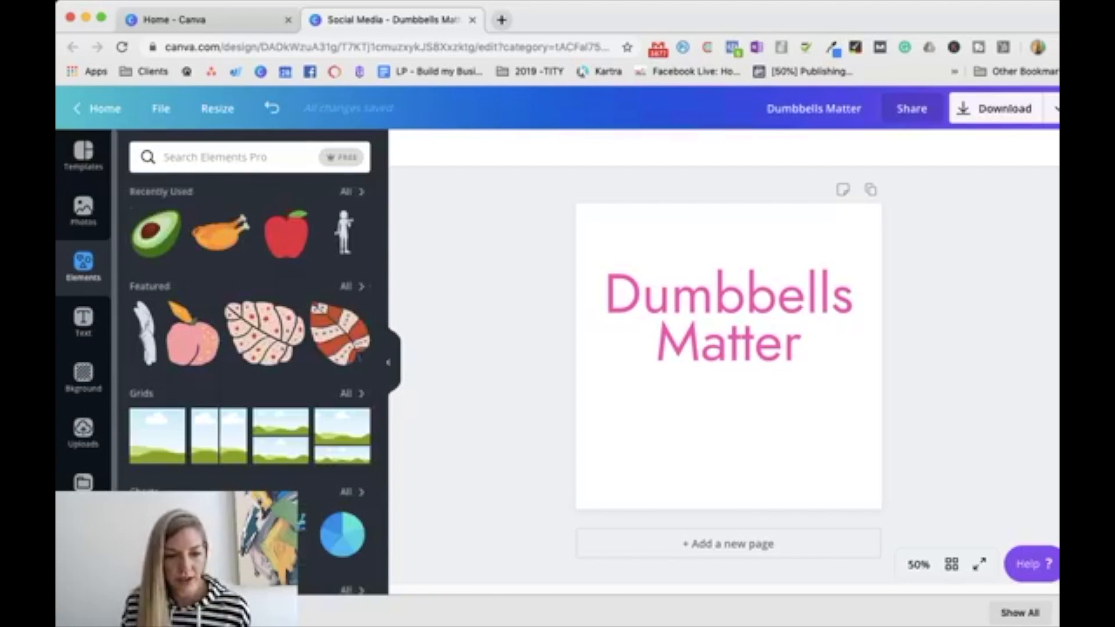
{"action": "left_click", "coordinate": [250, 158]}
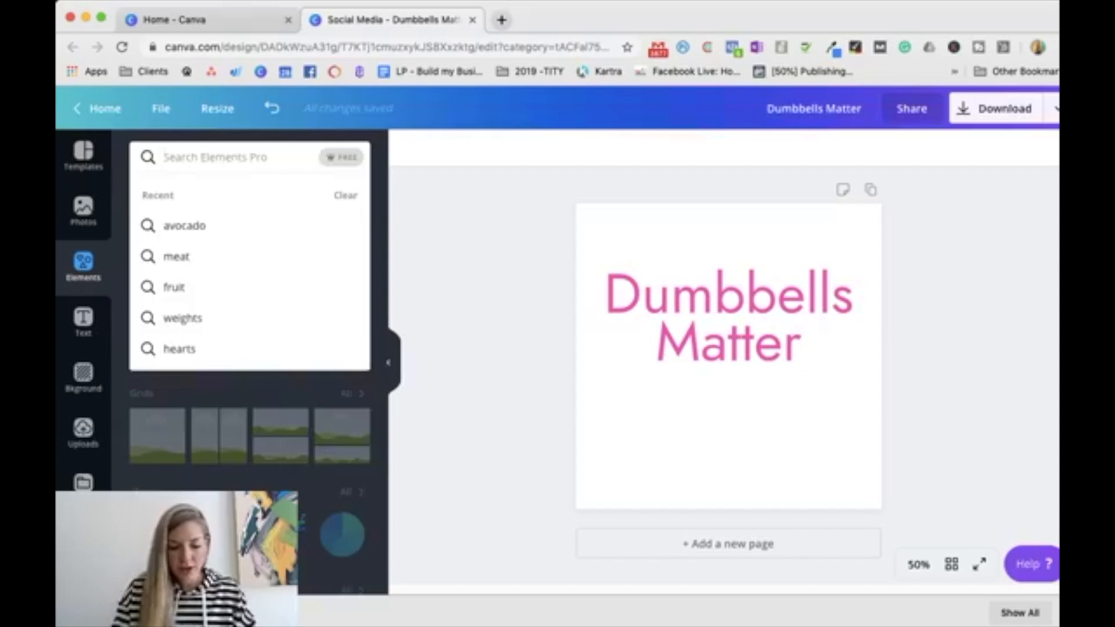
{"action": "type", "text": "weights"}
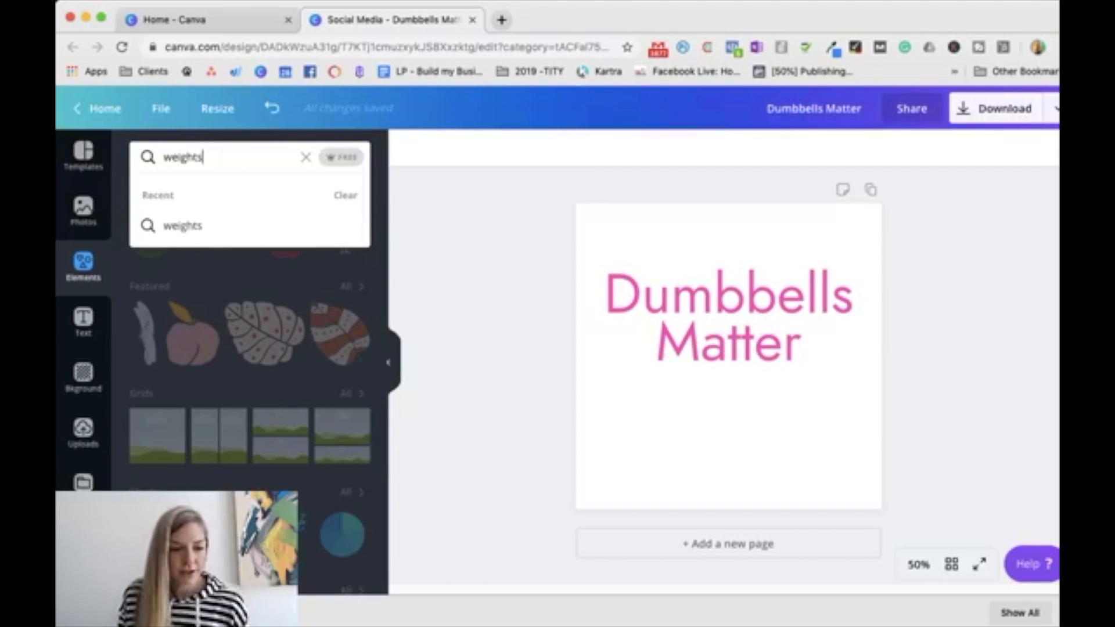
{"action": "key", "text": "Return"}
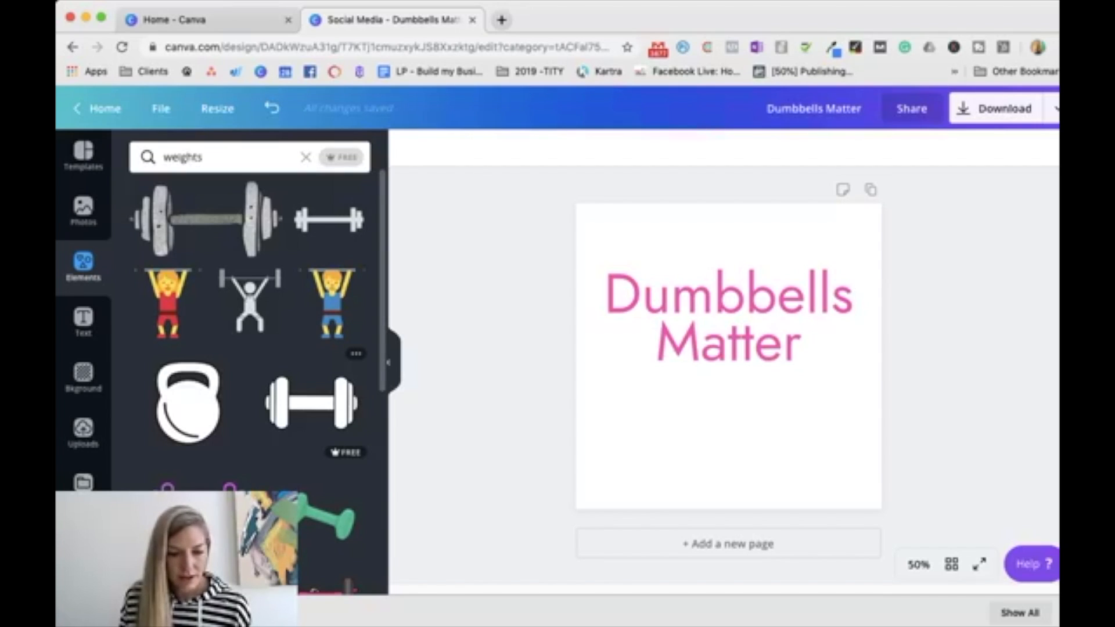
{"action": "left_click", "coordinate": [311, 402]}
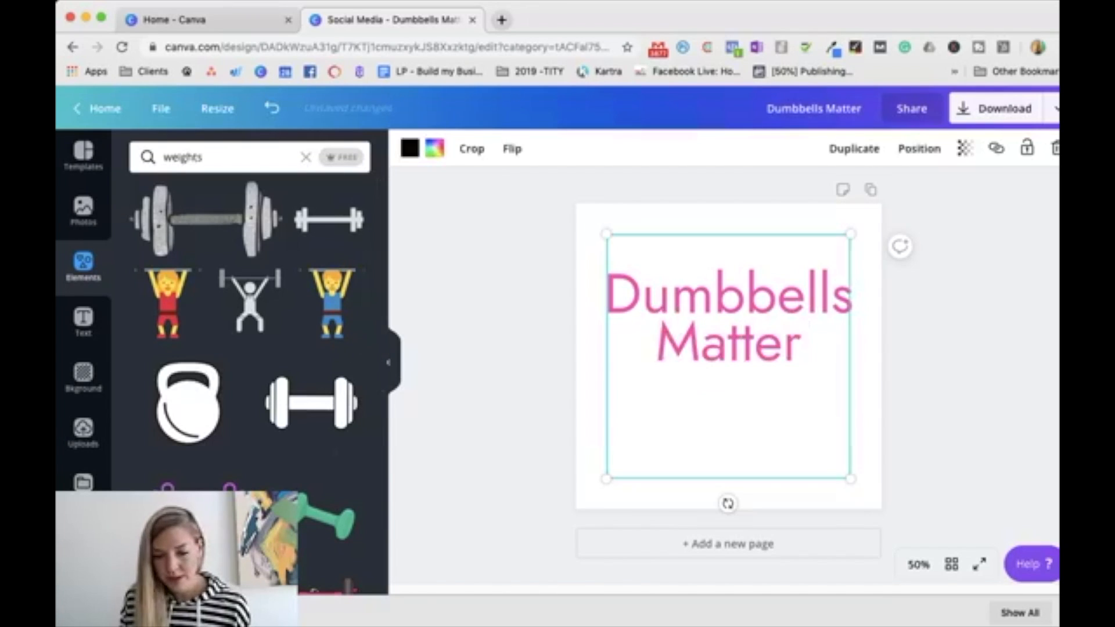
Step: Shrink the dumbbell graphic to less than half its size and centre it directly below the word "Matter"
{"action": "left_click_drag", "start_coordinate": [728, 356], "coordinate": [726, 408]}
{"action": "left_click_drag", "start_coordinate": [847, 284], "coordinate": [732, 400]}
{"action": "left_click_drag", "start_coordinate": [668, 465], "coordinate": [780, 369]}
{"action": "left_click_drag", "start_coordinate": [845, 308], "coordinate": [825, 326]}
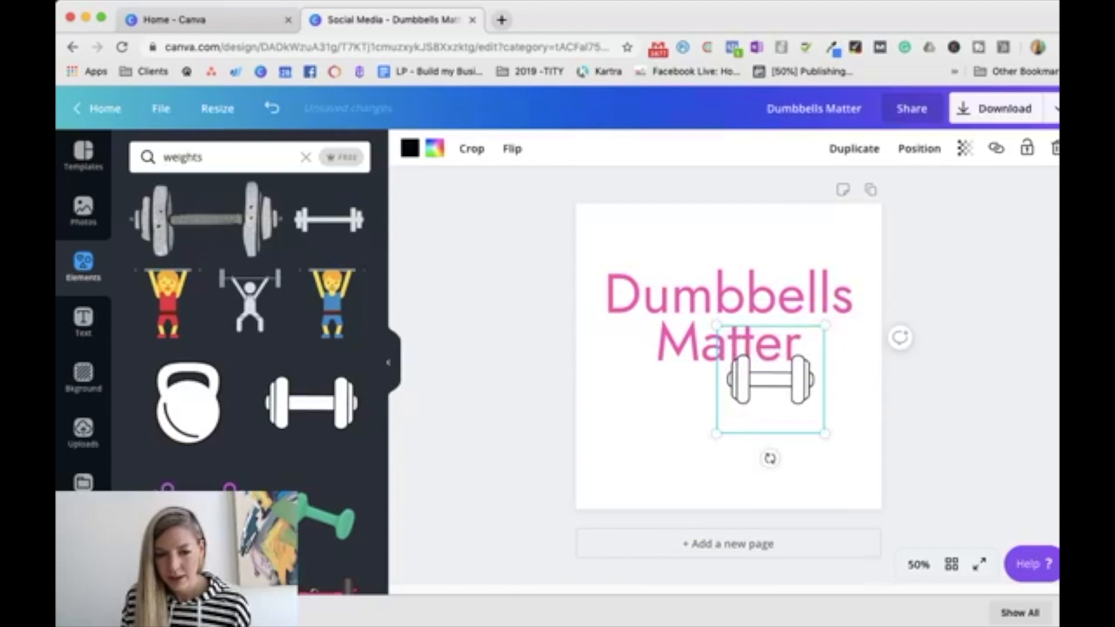
{"action": "left_click_drag", "start_coordinate": [770, 379], "coordinate": [729, 410]}
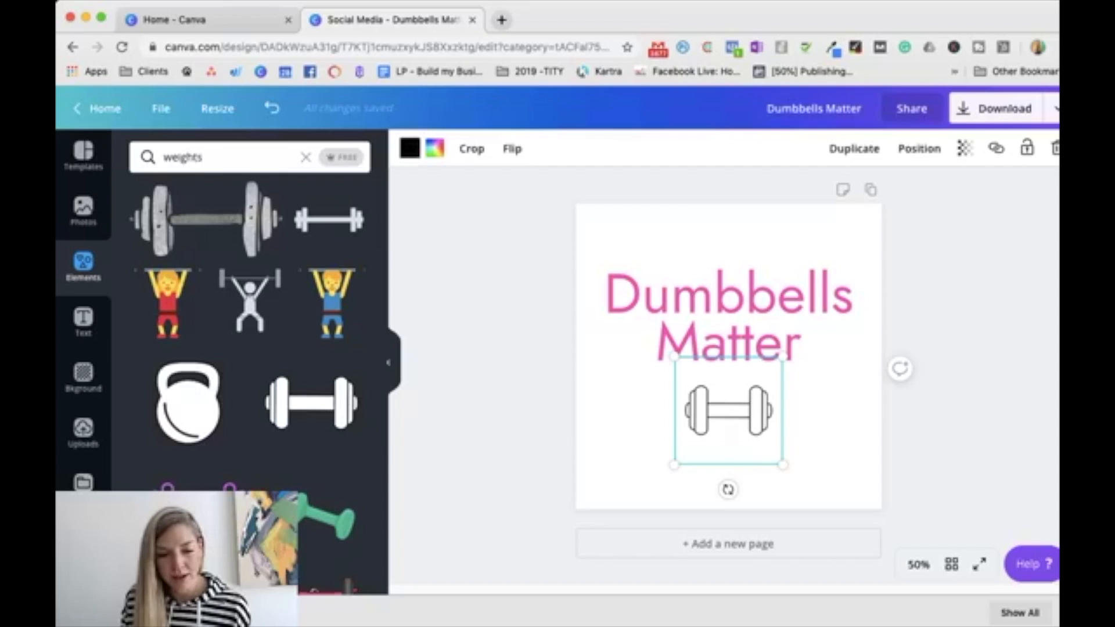
Step: Recolour both the outline and the fill of the dumbbell graphic in the same bright pink as the text
{"action": "left_click", "coordinate": [409, 148]}
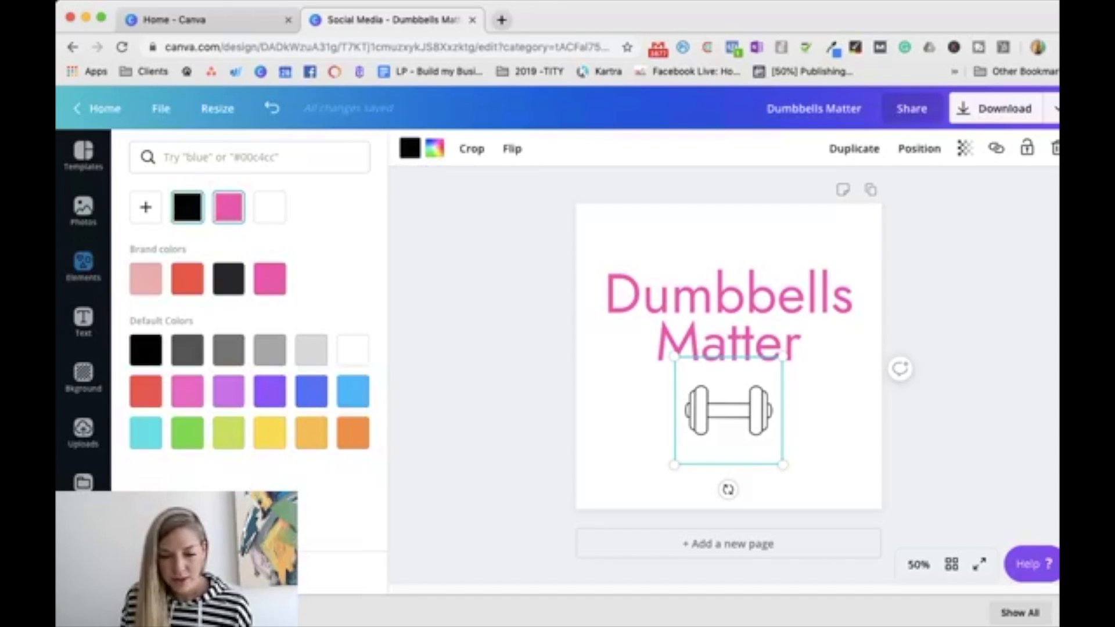
{"action": "left_click", "coordinate": [228, 207]}
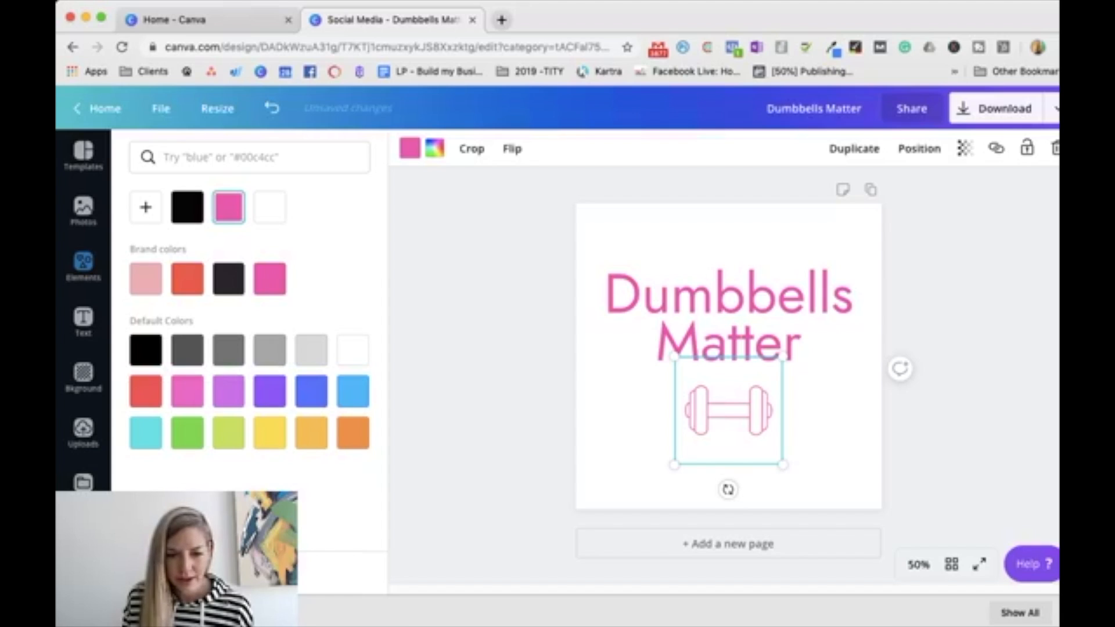
{"action": "left_click", "coordinate": [434, 149]}
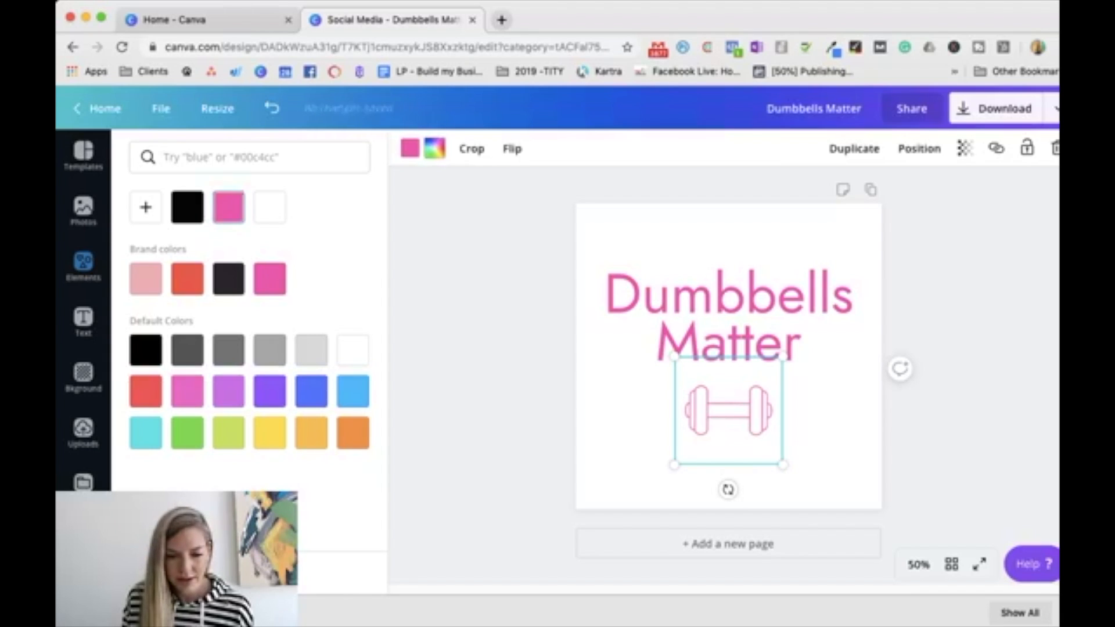
{"action": "left_click", "coordinate": [229, 208]}
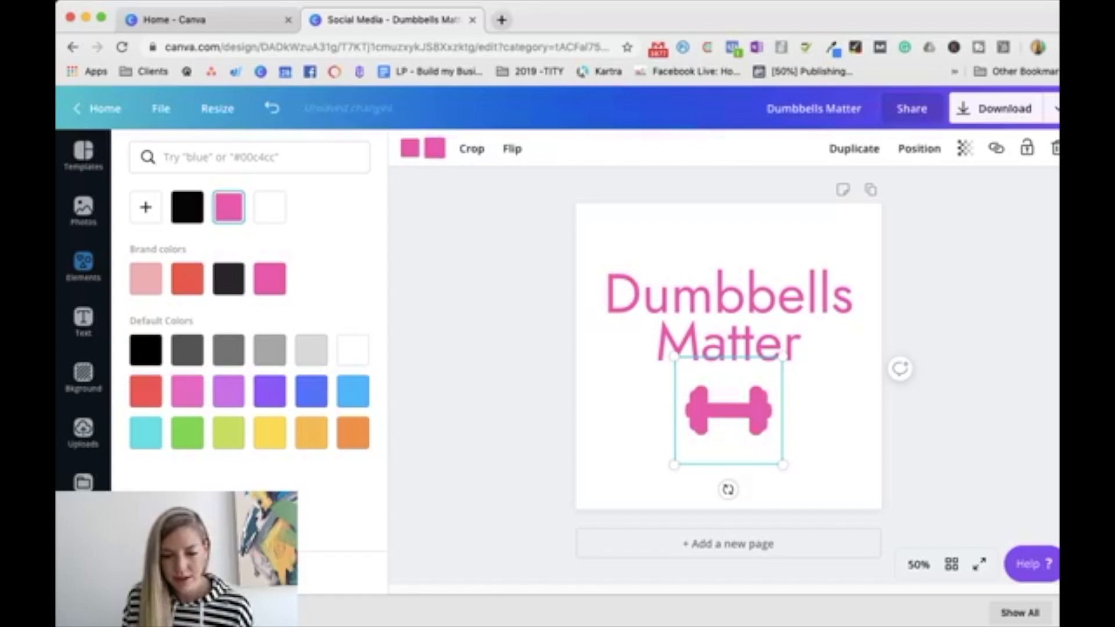
Step: Change the outline colour of the dumbbell graphic to white, keeping the fill pink
{"action": "left_click", "coordinate": [409, 148]}
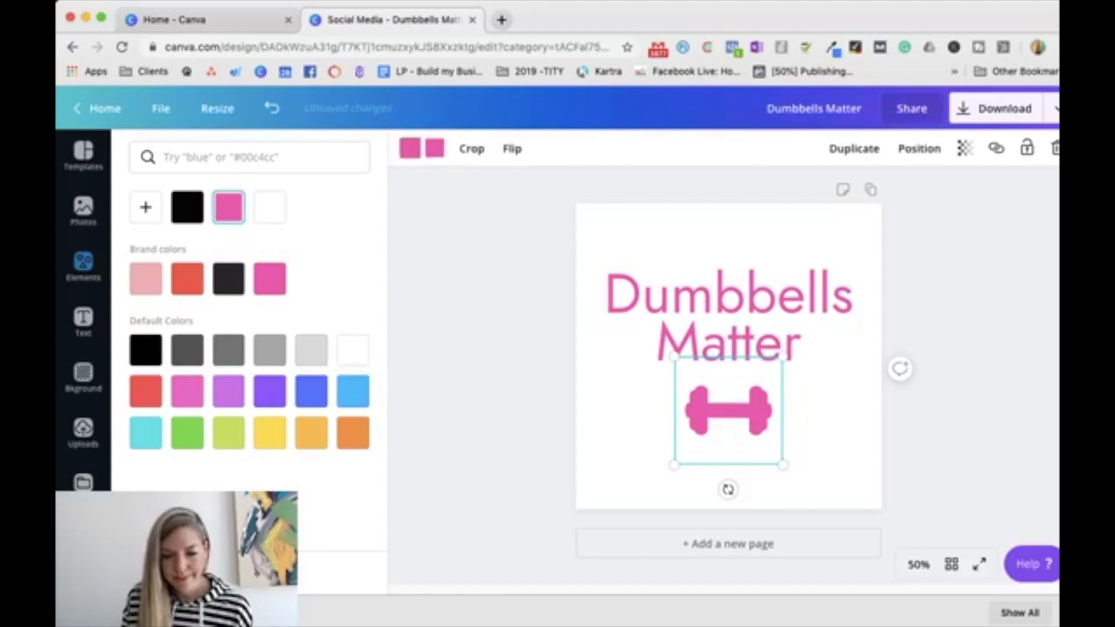
{"action": "left_click", "coordinate": [270, 208]}
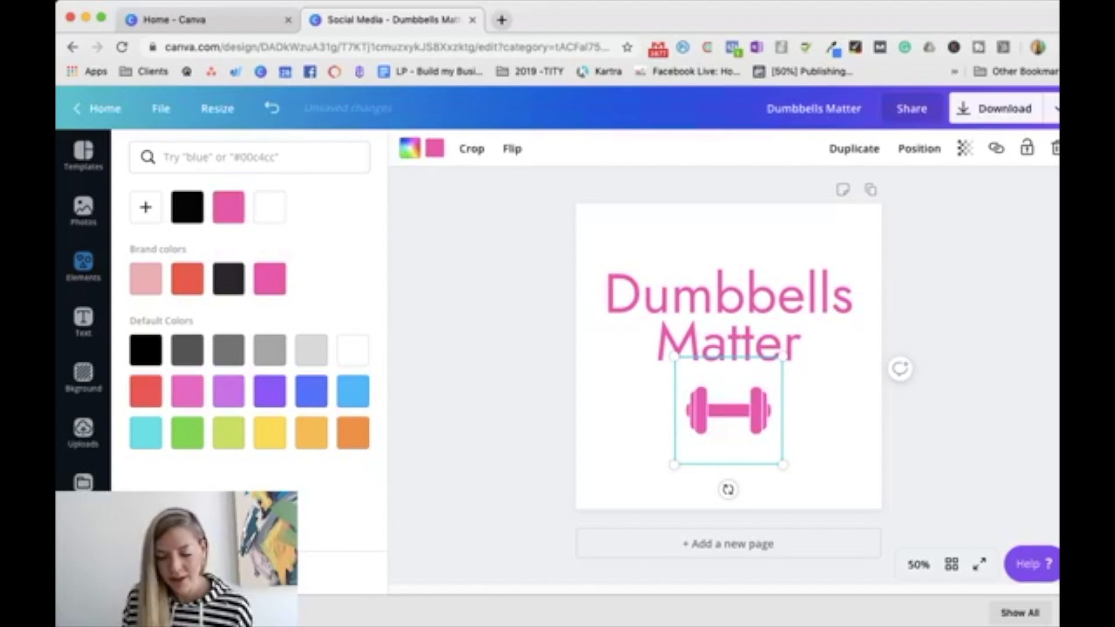
{"action": "left_click", "coordinate": [494, 360]}
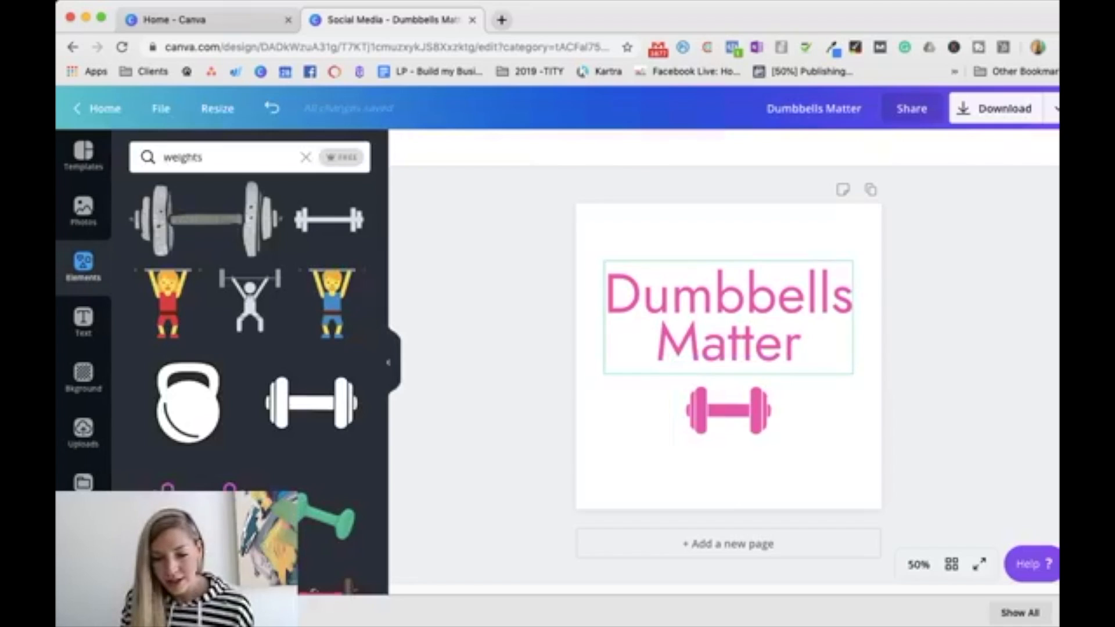
Step: Left-align the "Dumbbells Matter" text and move the dumbbell graphic into the space right of the word "Matter"
{"action": "left_click", "coordinate": [729, 316]}
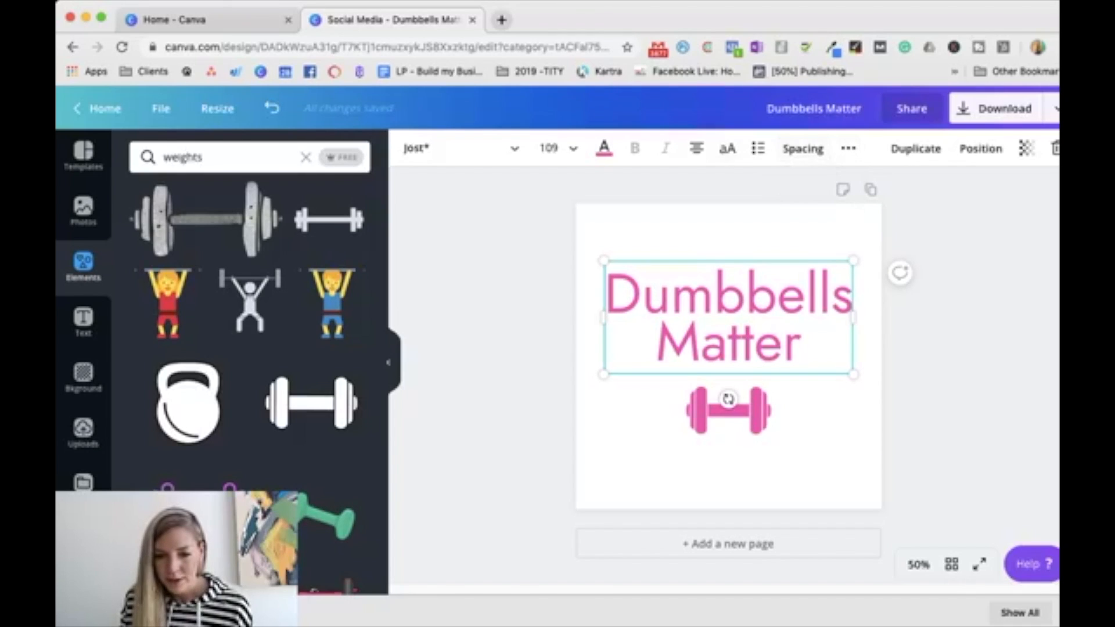
{"action": "left_click", "coordinate": [696, 148]}
{"action": "left_click_drag", "start_coordinate": [728, 398], "coordinate": [800, 344]}
{"action": "left_click", "coordinate": [697, 452]}
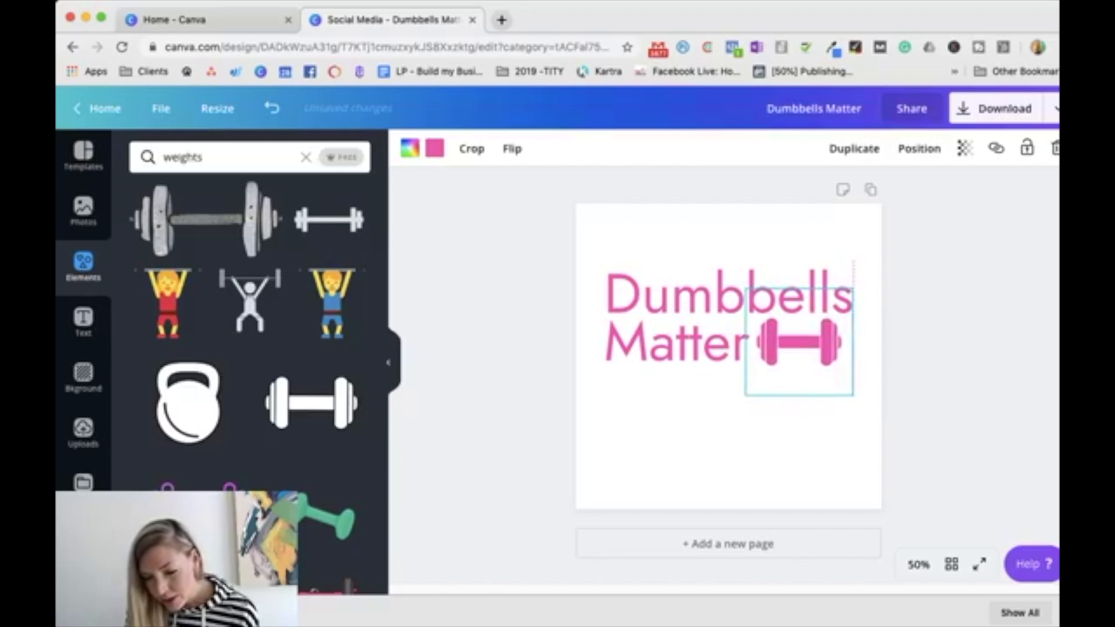
{"action": "left_click", "coordinate": [796, 420]}
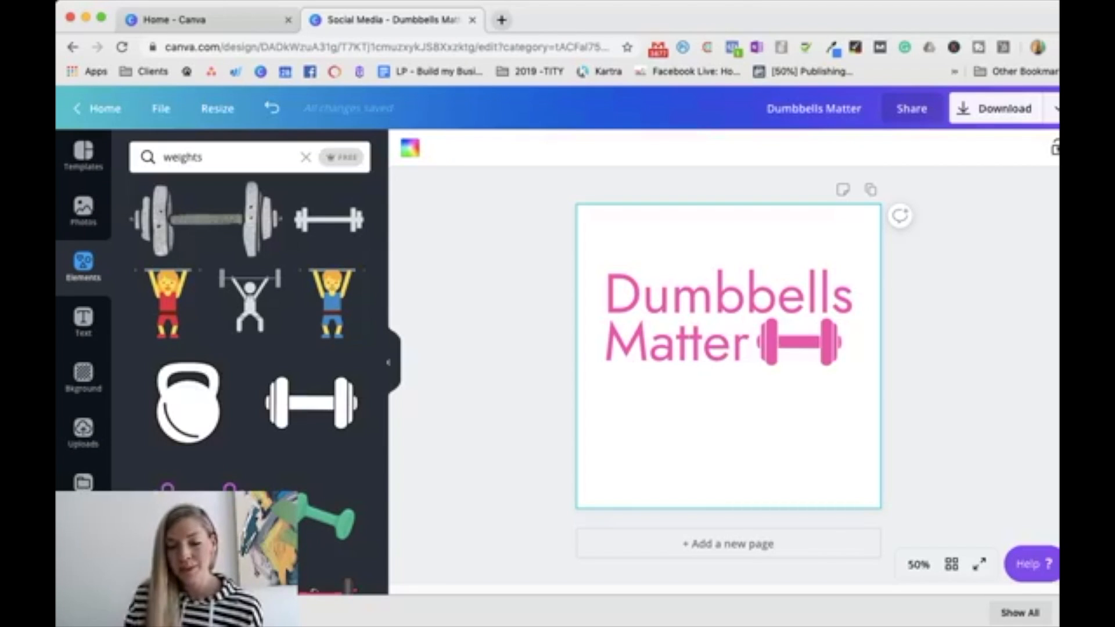
Step: Centre-align the text, enlarge the dumbbell graphic to about 1.7 times its size and centre it directly below "Matter"
{"action": "left_click_drag", "start_coordinate": [799, 342], "coordinate": [722, 404]}
{"action": "left_click_drag", "start_coordinate": [775, 457], "coordinate": [729, 434]}
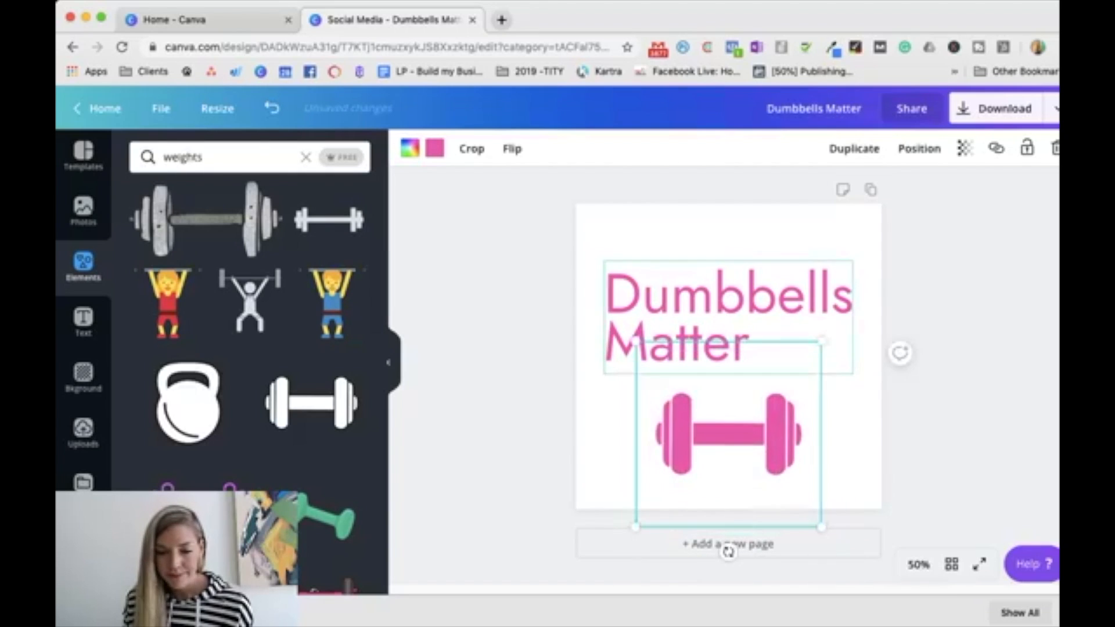
{"action": "left_click", "coordinate": [729, 303]}
{"action": "left_click", "coordinate": [696, 148]}
{"action": "left_click_drag", "start_coordinate": [729, 434], "coordinate": [729, 412]}
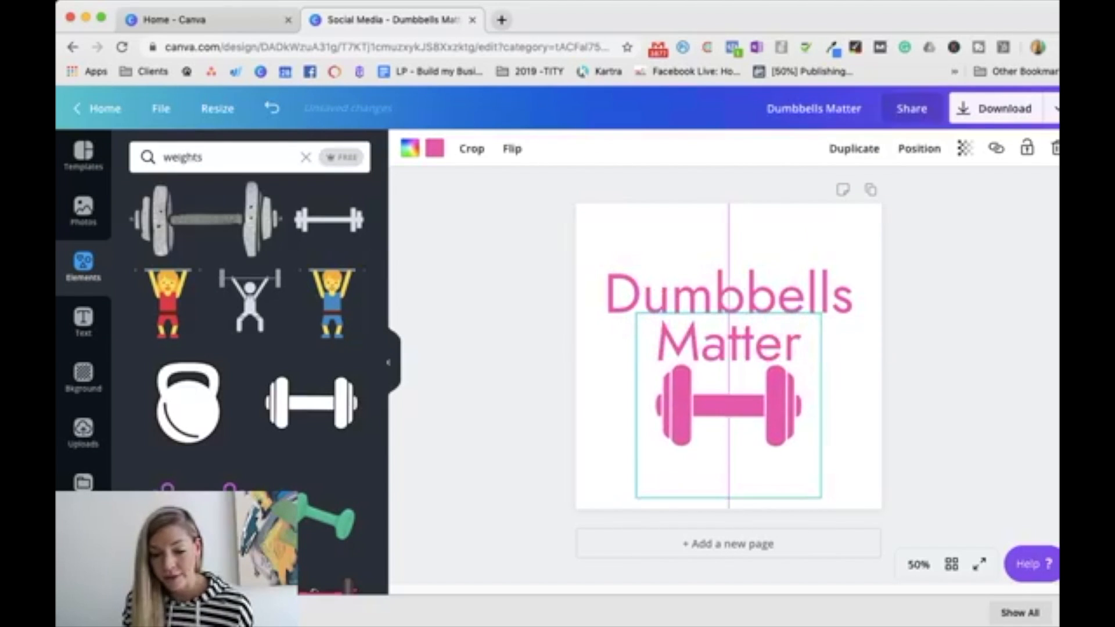
{"action": "left_click", "coordinate": [900, 324]}
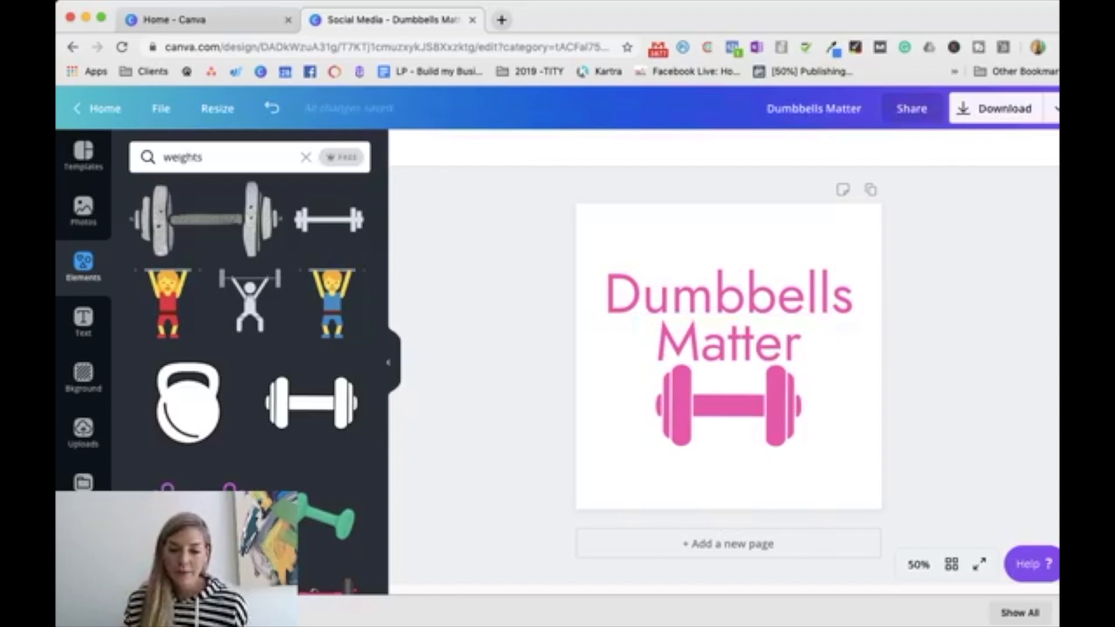
Step: Left-align the "Dumbbells Matter" text within its text box
{"action": "left_click", "coordinate": [729, 405]}
{"action": "left_click", "coordinate": [728, 295]}
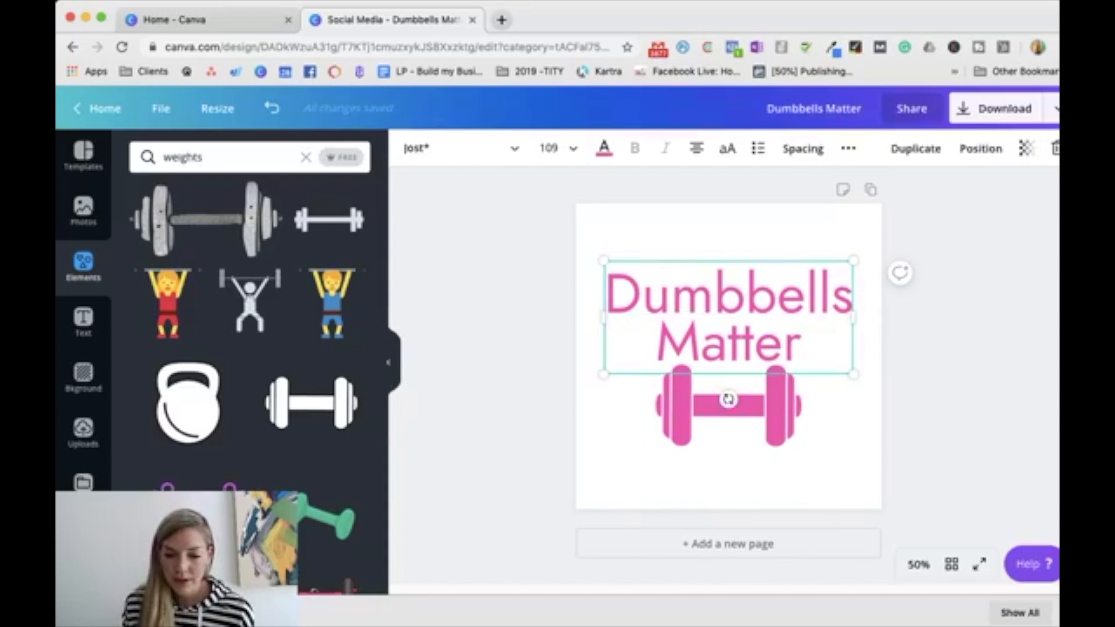
{"action": "left_click", "coordinate": [696, 149]}
Step: Shrink the dumbbell graphic to about two-thirds of its size and place it beside "Matter", ending flush with the word "Dumbbells"
{"action": "left_click", "coordinate": [729, 406]}
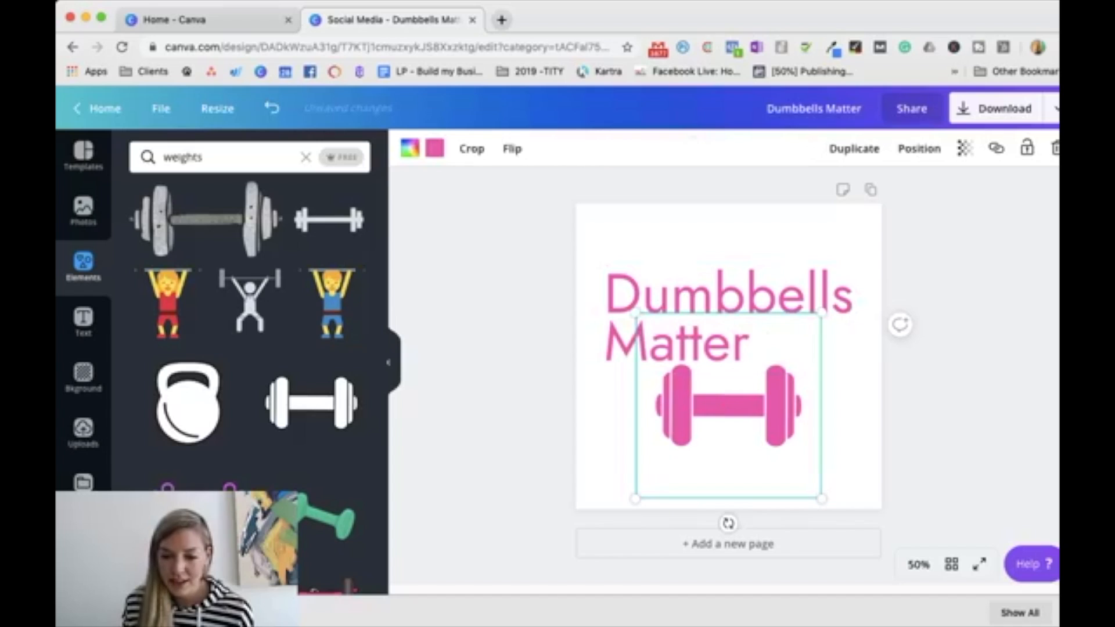
{"action": "left_click_drag", "start_coordinate": [821, 313], "coordinate": [777, 355]}
{"action": "left_click_drag", "start_coordinate": [706, 406], "coordinate": [799, 325]}
{"action": "left_click_drag", "start_coordinate": [870, 274], "coordinate": [850, 295]}
{"action": "mouse_move", "coordinate": [790, 355]}
{"action": "left_mouse_down"}
{"action": "mouse_move", "coordinate": [820, 356]}
{"action": "mouse_move", "coordinate": [805, 345]}
{"action": "left_mouse_up"}
{"action": "left_click", "coordinate": [793, 444]}
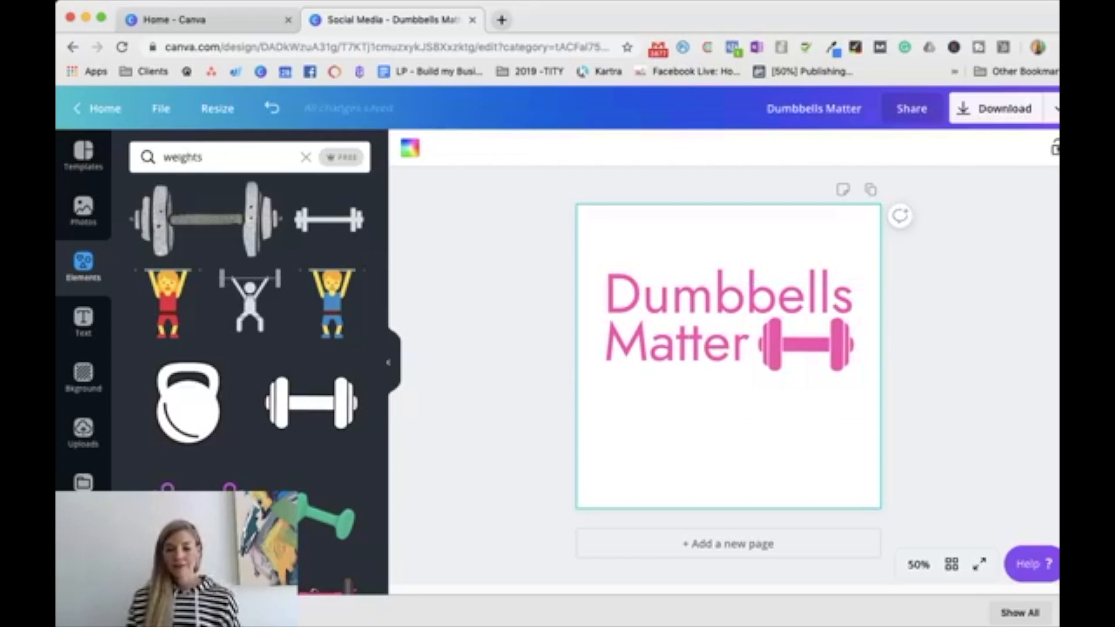